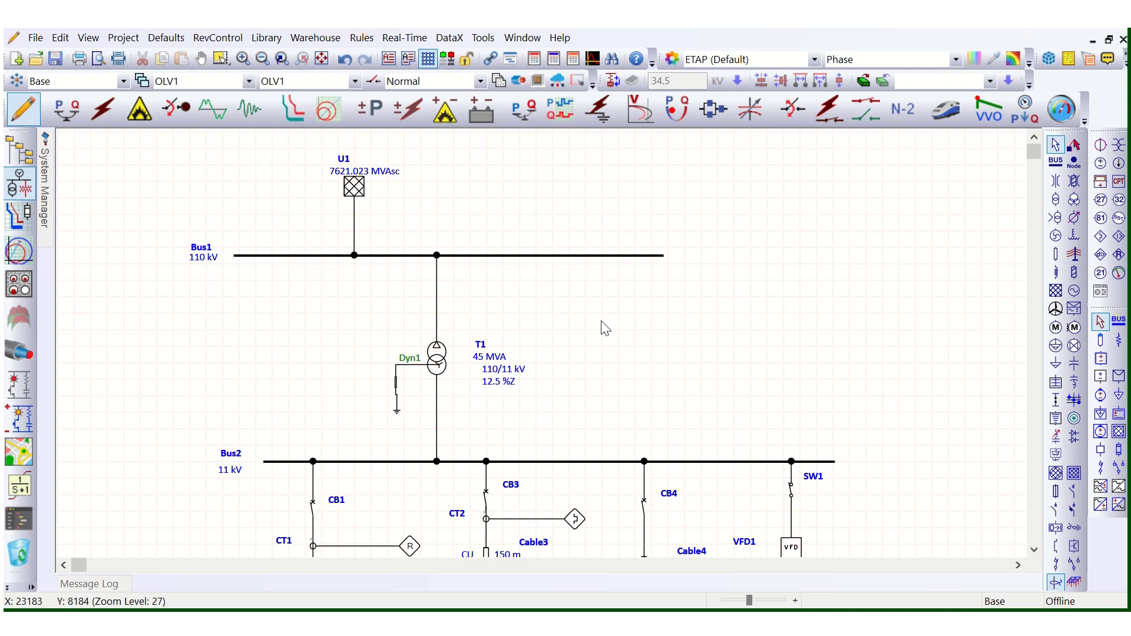
# Step: Open transformer T1's editor on its Rating page
pyautogui.scroll(3, 258, 216)
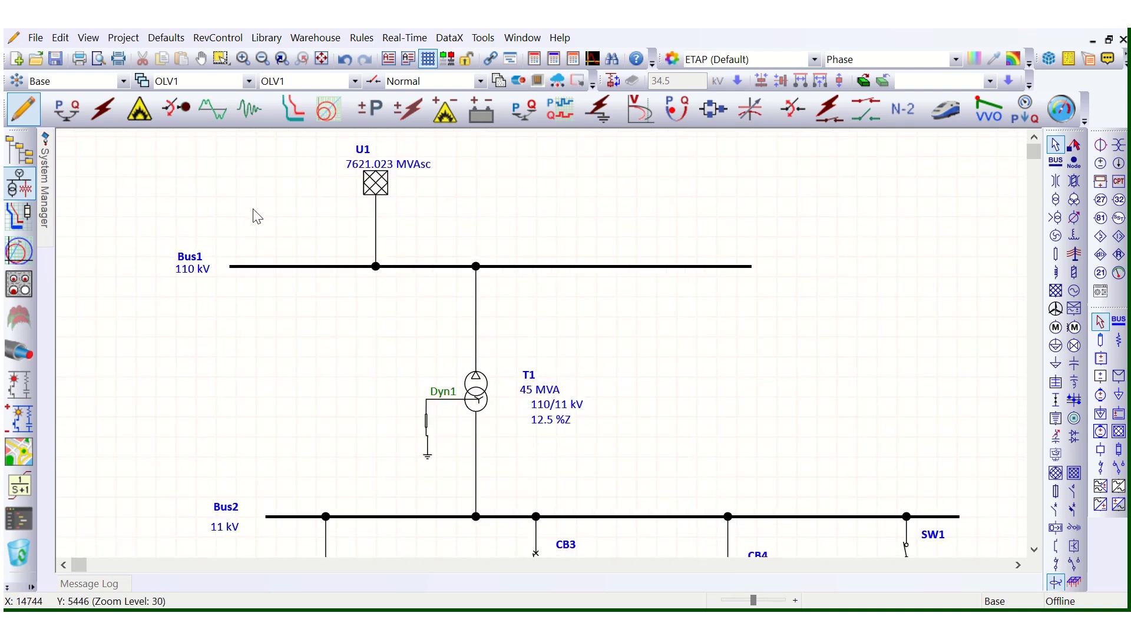
pyautogui.scroll(1, 311, 262)
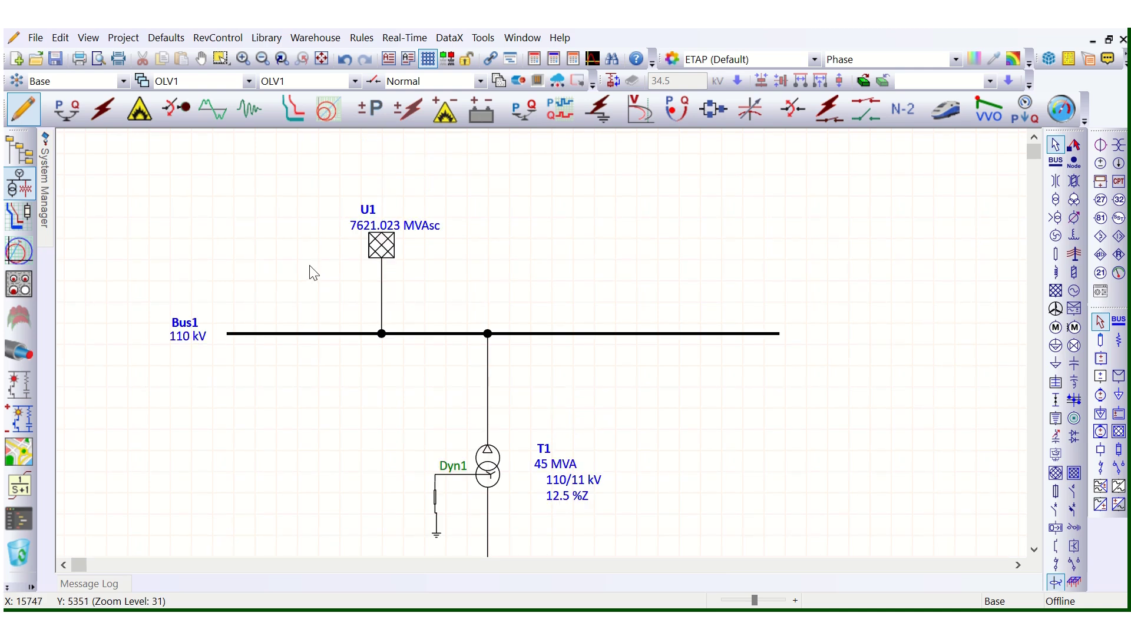
pyautogui.scroll(-3, 379, 245)
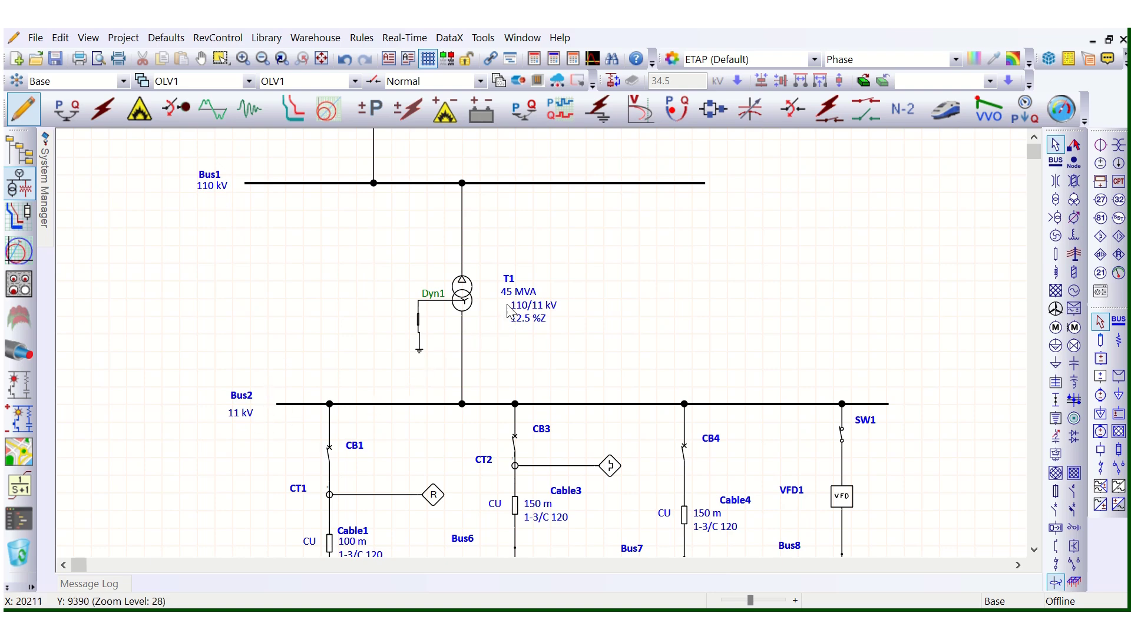
pyautogui.scroll(3, 508, 311)
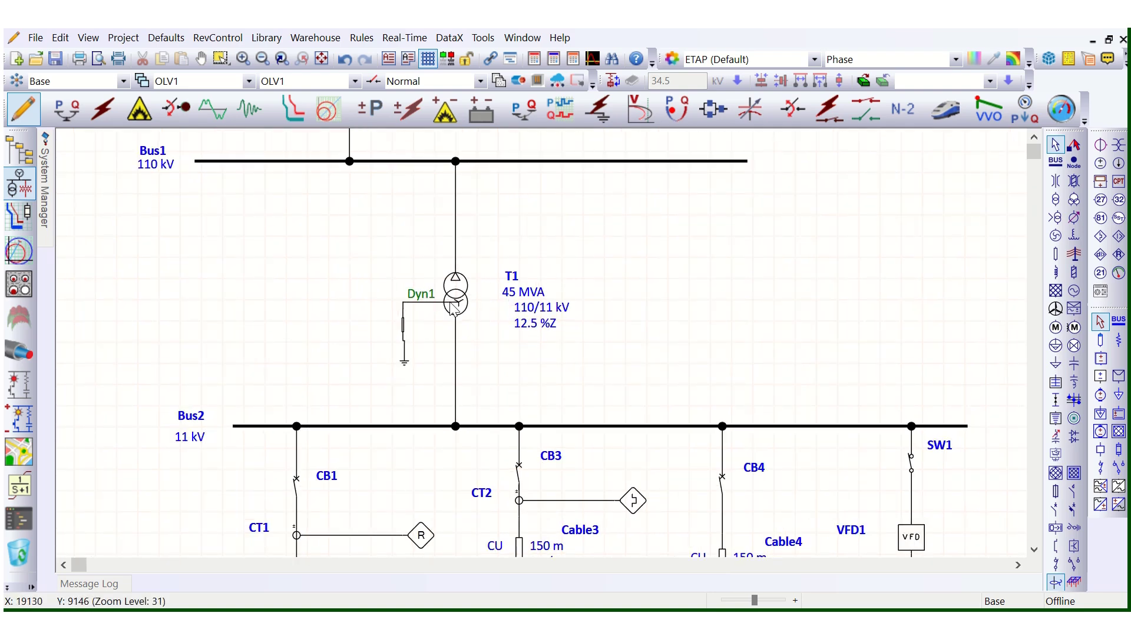
pyautogui.scroll(-3, 383, 433)
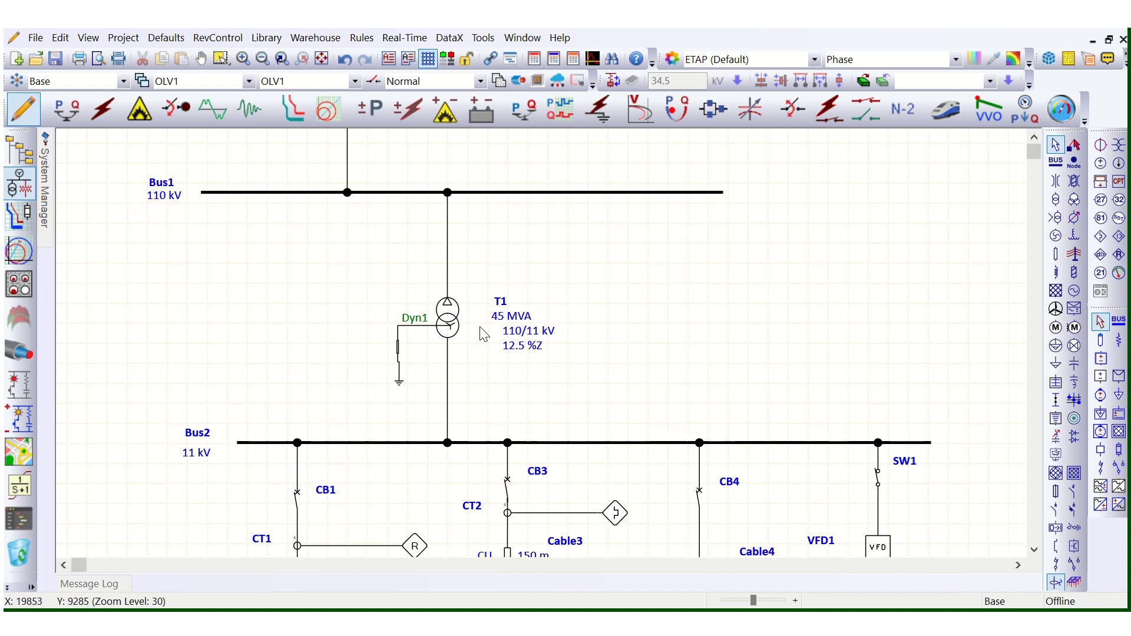
pyautogui.doubleClick(461, 323)
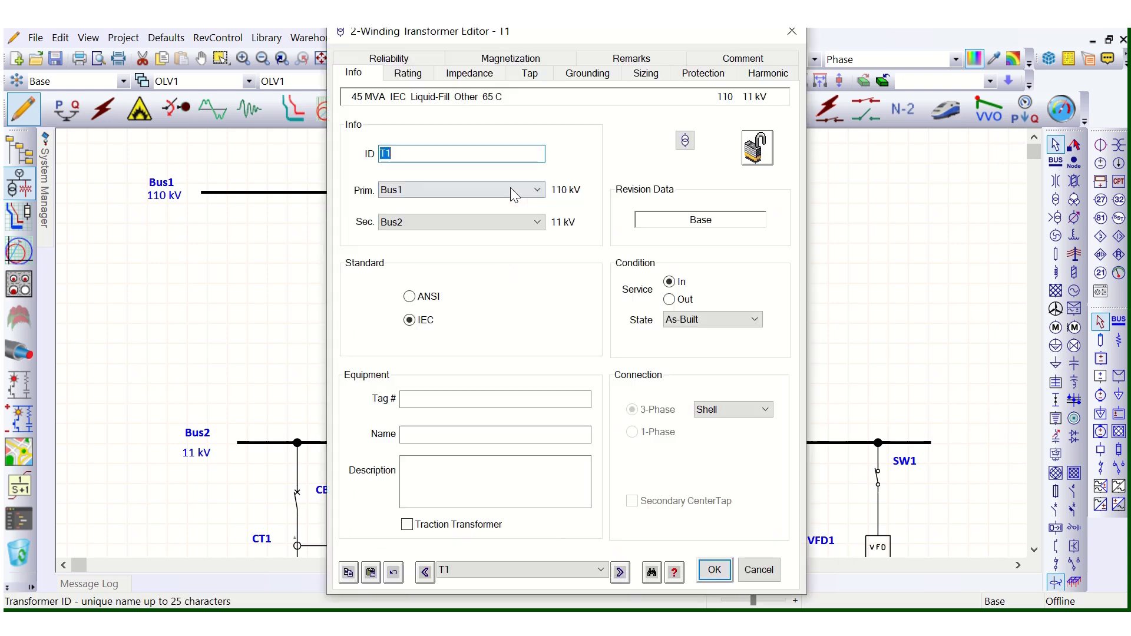
pyautogui.click(408, 74)
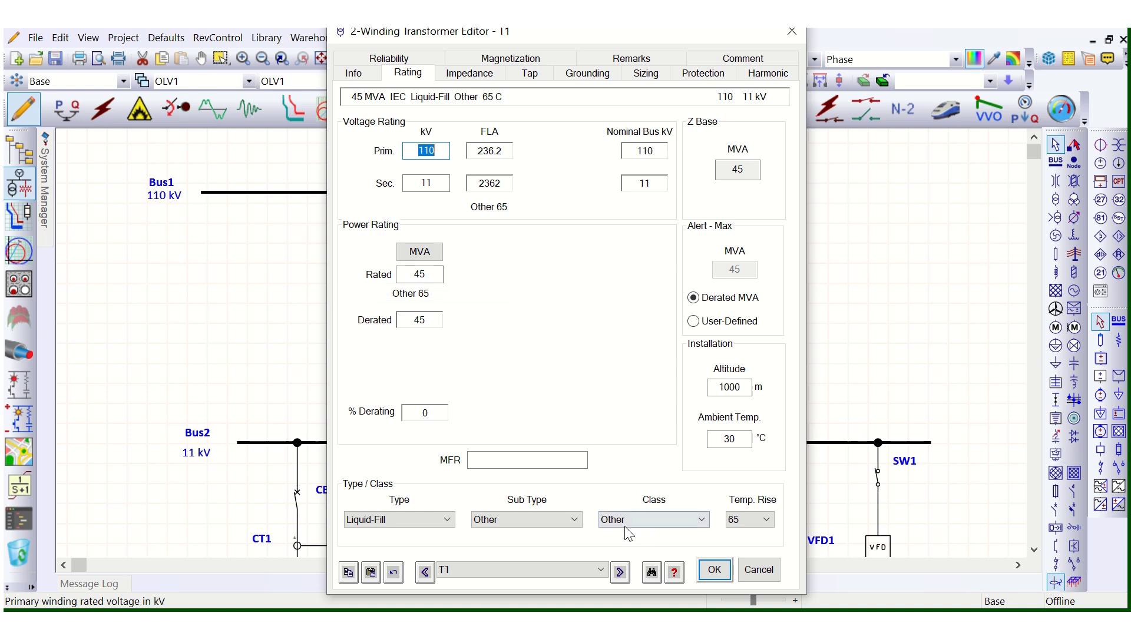
# Step: Try the ONAN and ONAN/ONAF/ONAF cooling classes, then settle on ONAN/ONAF
pyautogui.click(640, 521)
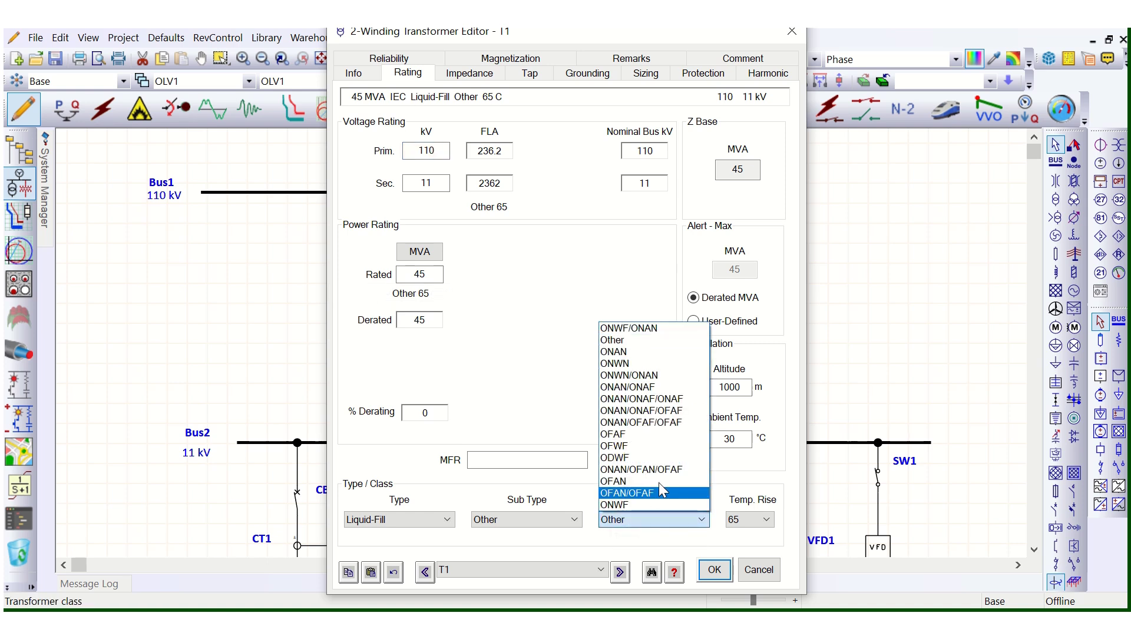
pyautogui.click(649, 361)
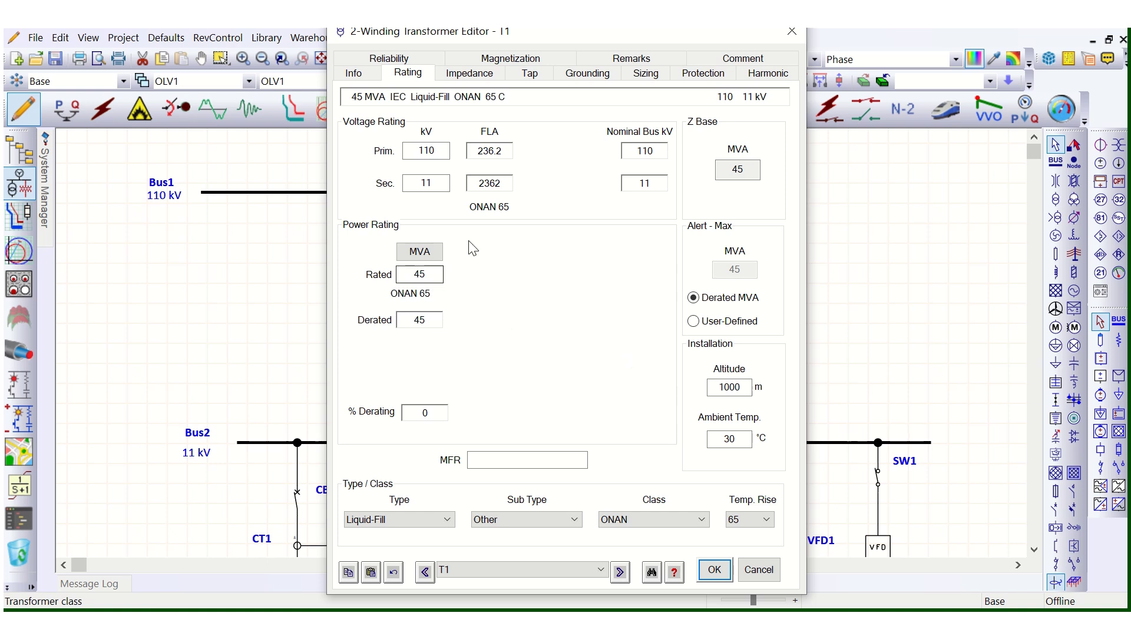
pyautogui.click(663, 518)
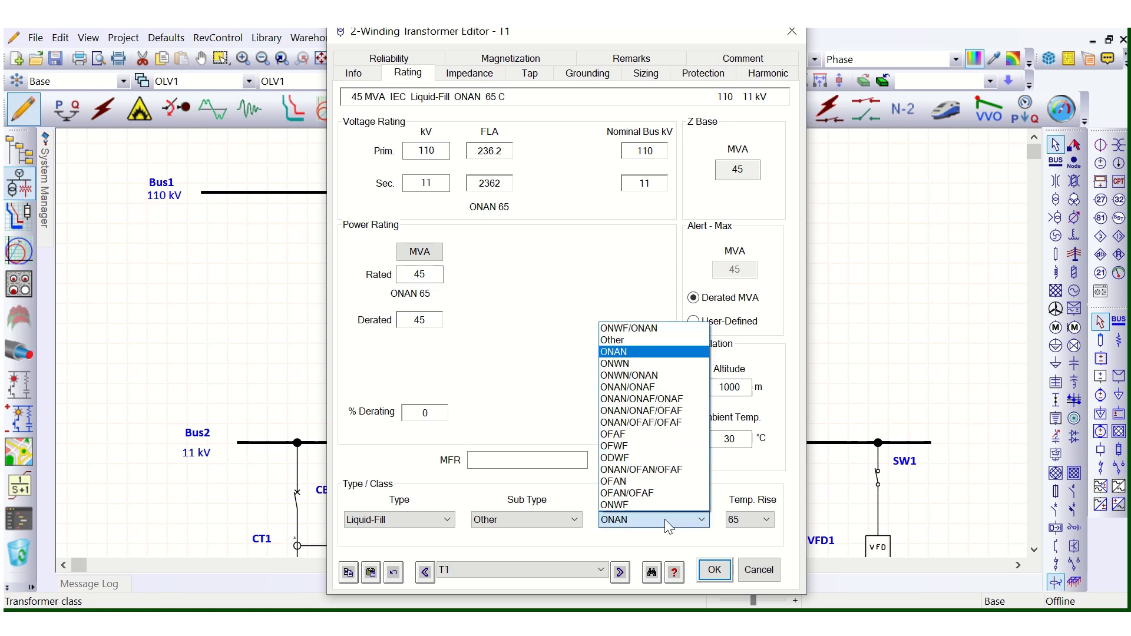
pyautogui.click(670, 387)
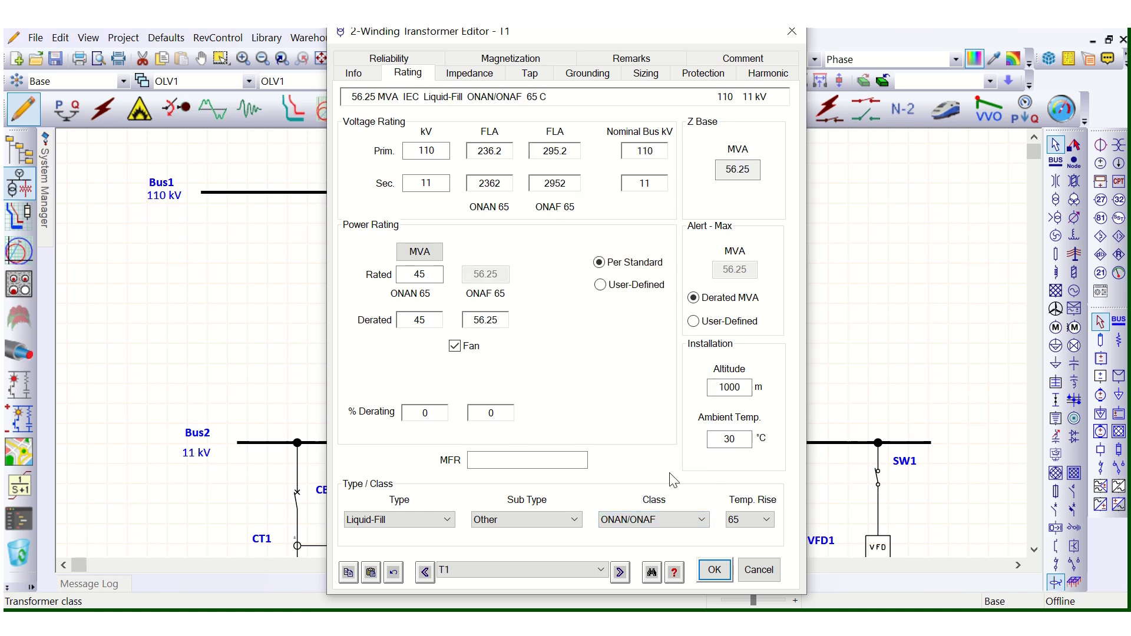
pyautogui.click(659, 517)
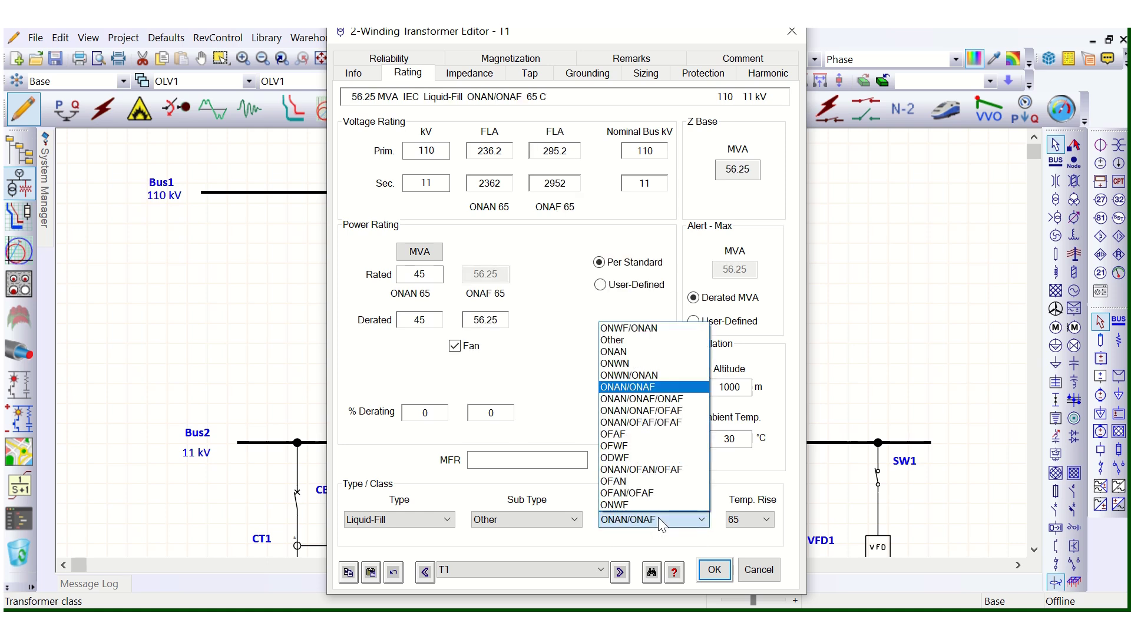
pyautogui.click(657, 388)
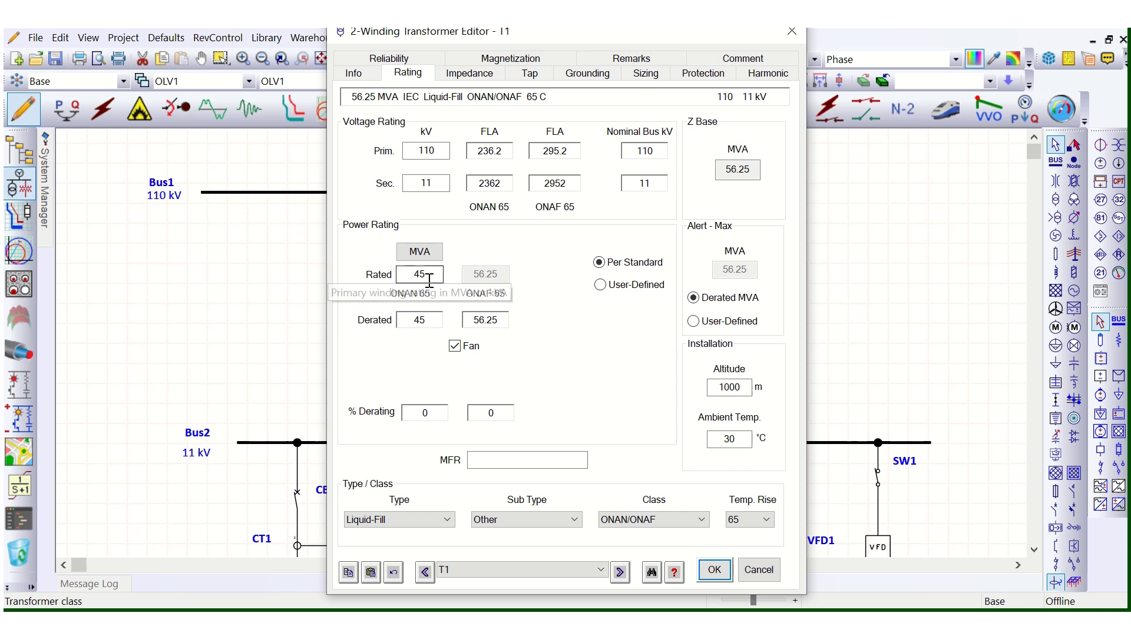
pyautogui.click(665, 519)
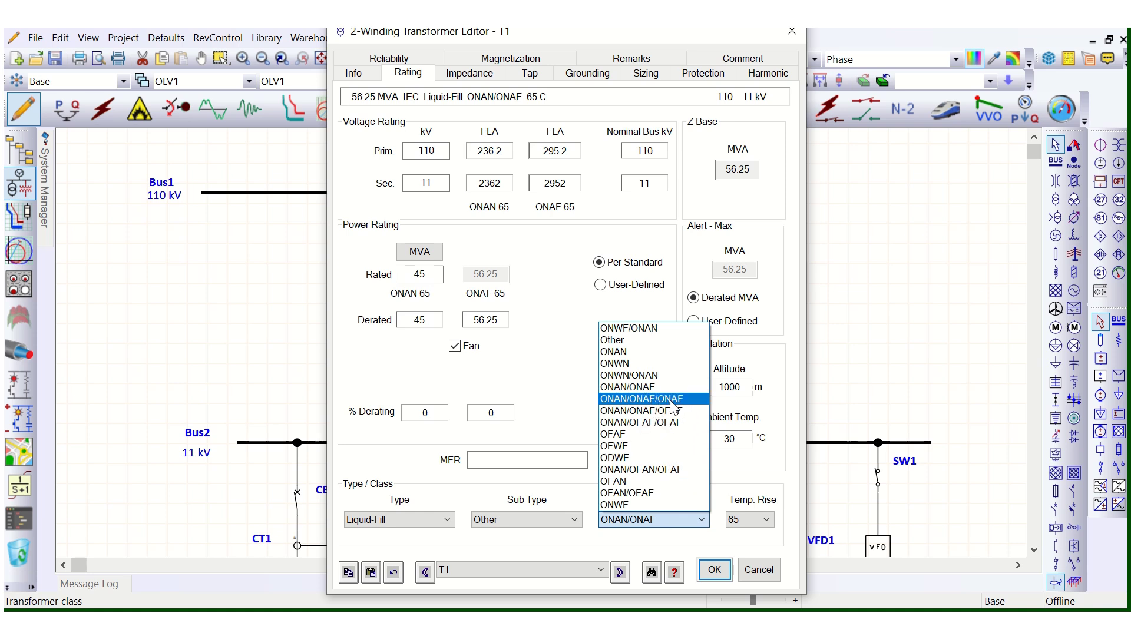
pyautogui.click(656, 401)
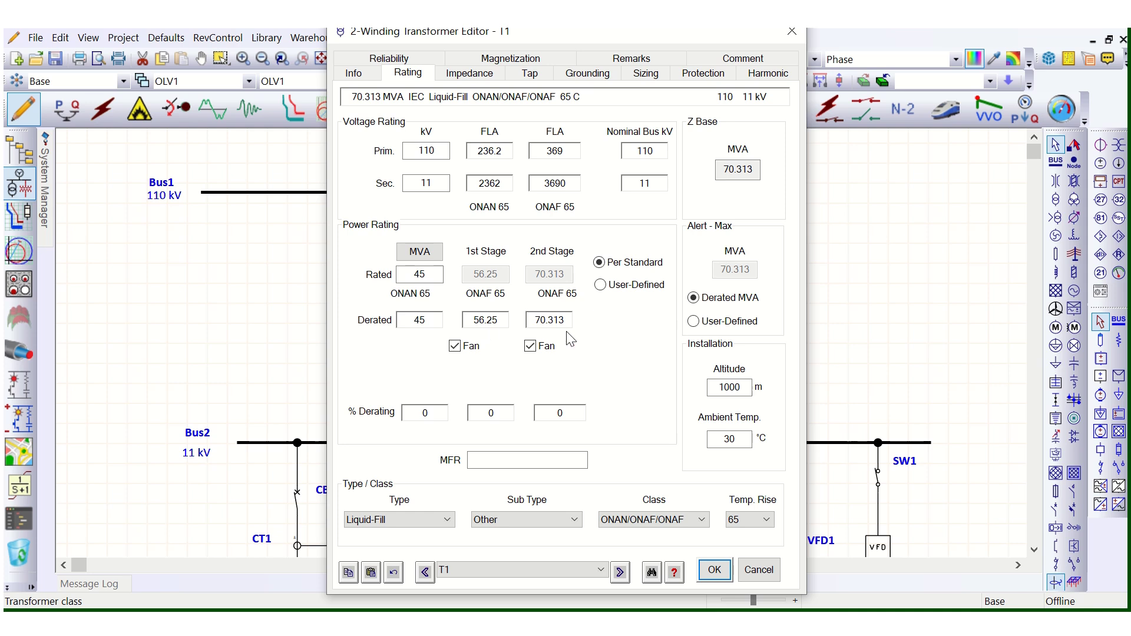
pyautogui.click(683, 518)
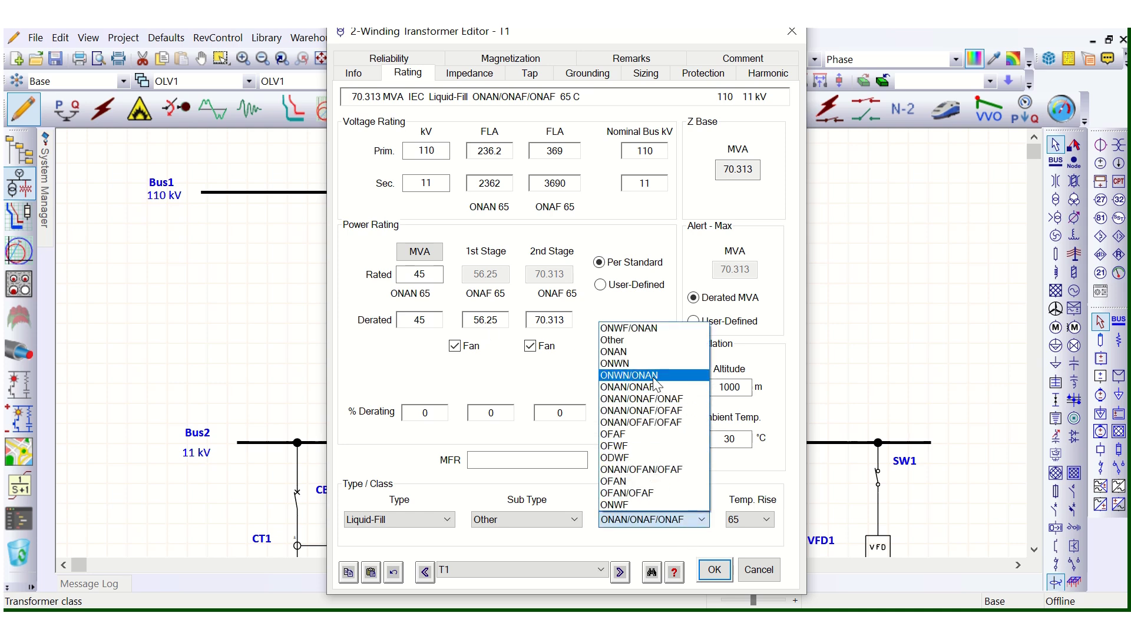
pyautogui.click(651, 389)
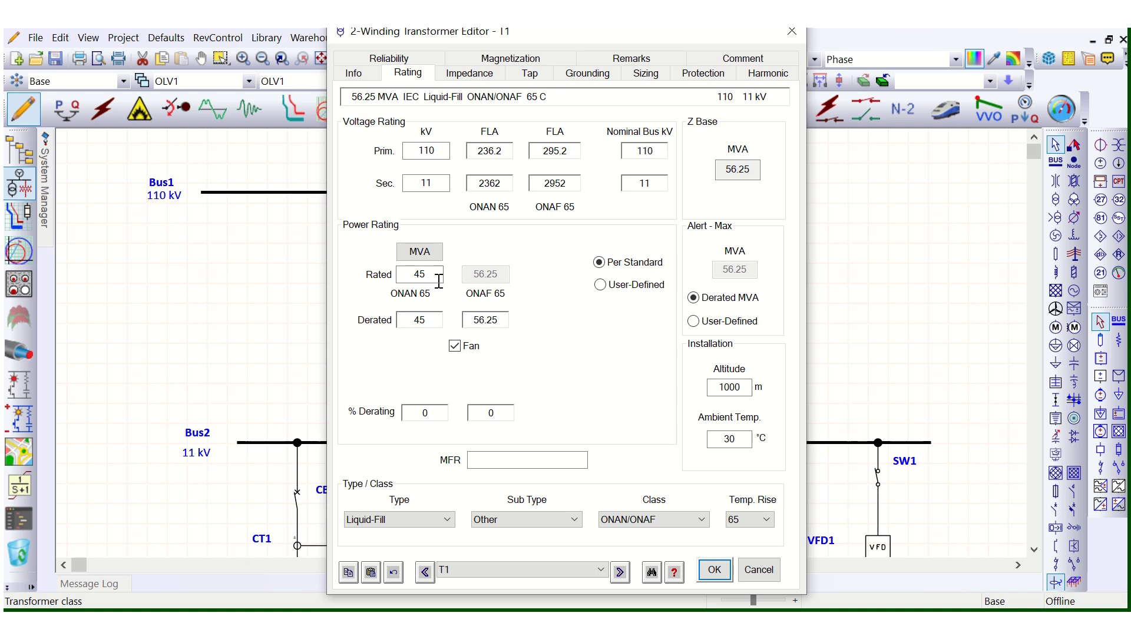
# Step: Change T1's rated ONAN MVA to 65, giving 81.25 MVA ONAF, and view its 12.5 %Z impedance
pyautogui.moveTo(439, 277); pyautogui.dragTo(406, 275)
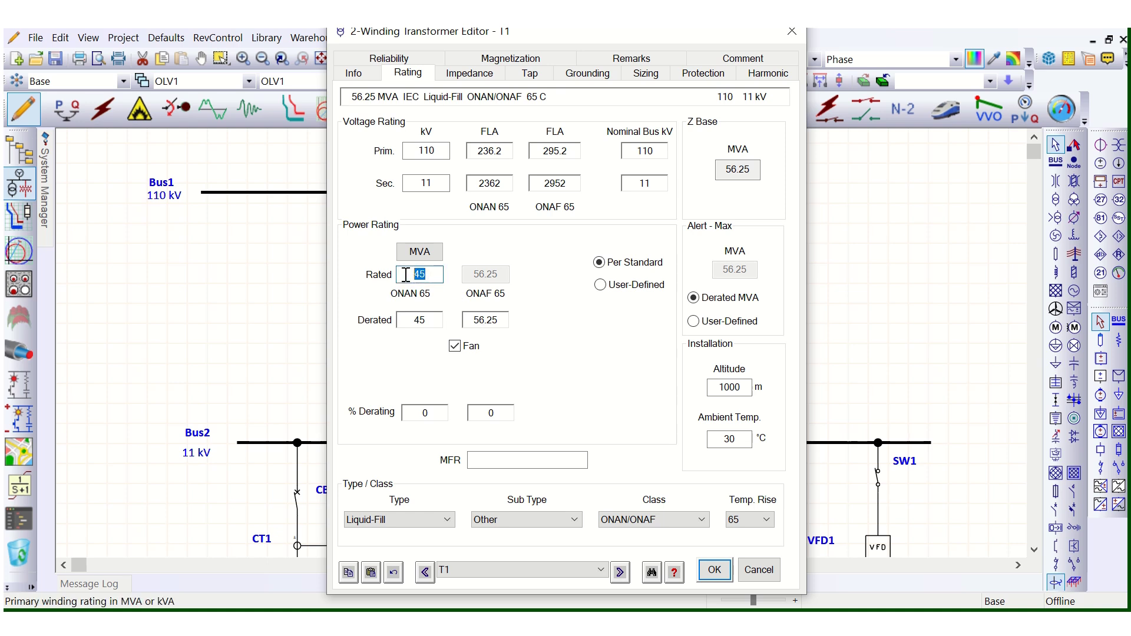
pyautogui.write('65')
pyautogui.press('Tab')
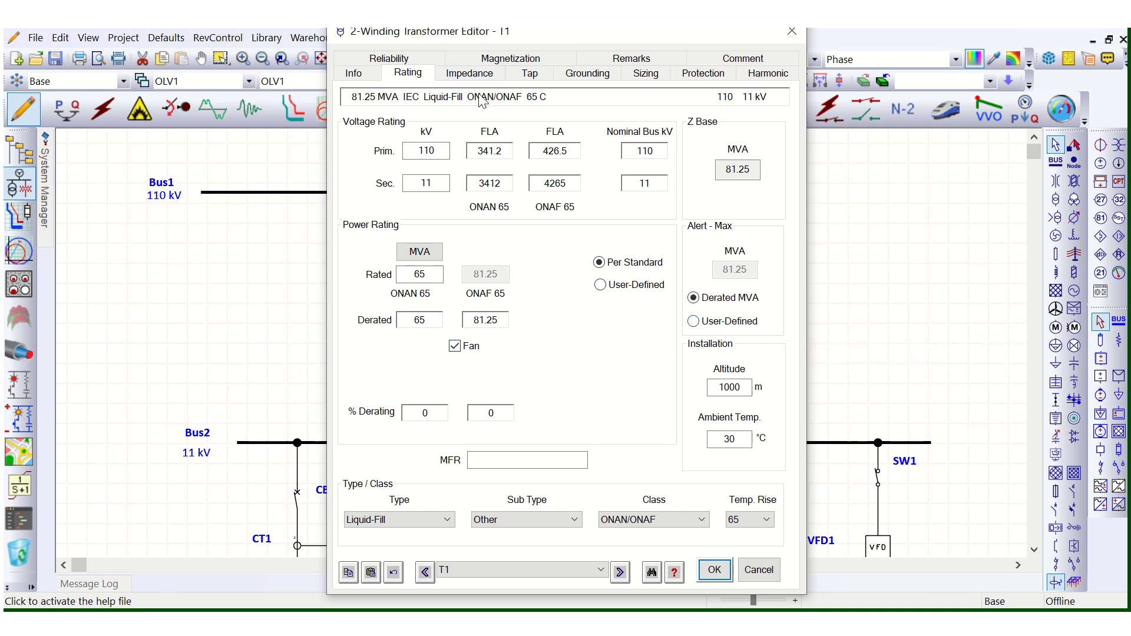
pyautogui.click(475, 74)
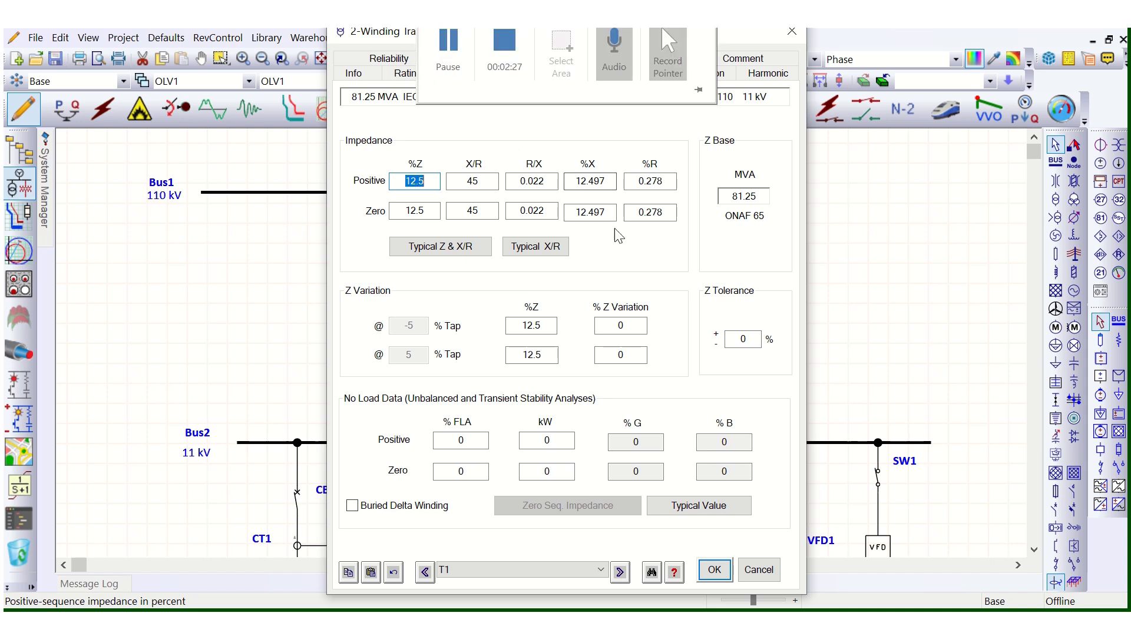
# Step: Flip to T1's rating data and back to its impedance data (12.5 %Z, X/R 45)
pyautogui.moveTo(539, 29)
pyautogui.hotkey('ctrl', 'shift', 'Tab')
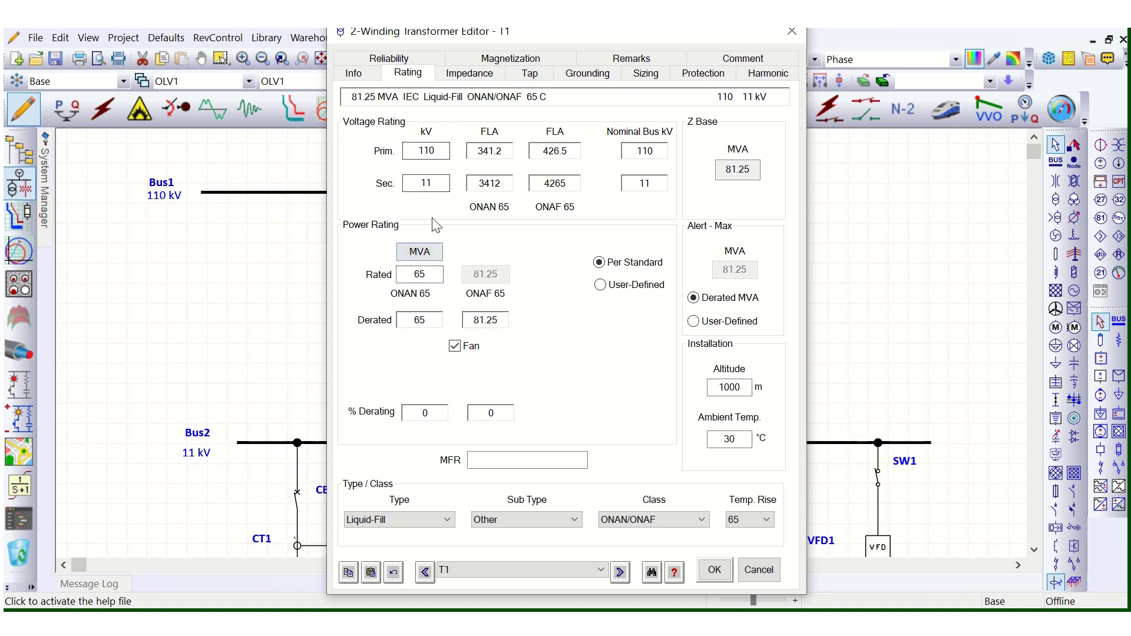
pyautogui.click(462, 77)
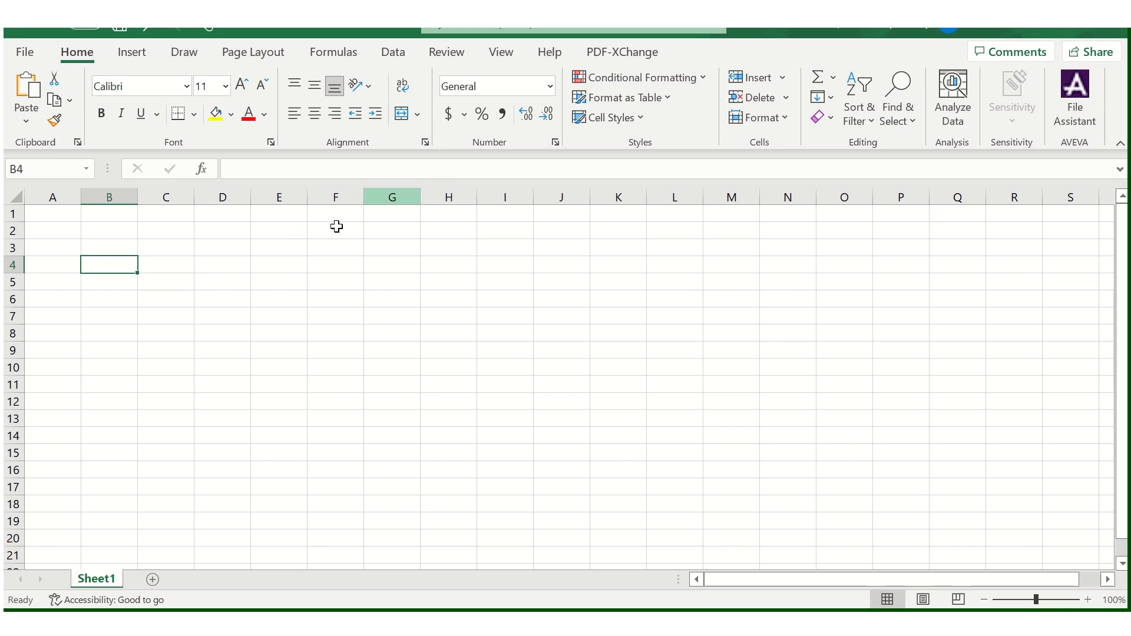
# Step: Enter 45 in B3 with the label MVA in C3
pyautogui.click(126, 248)
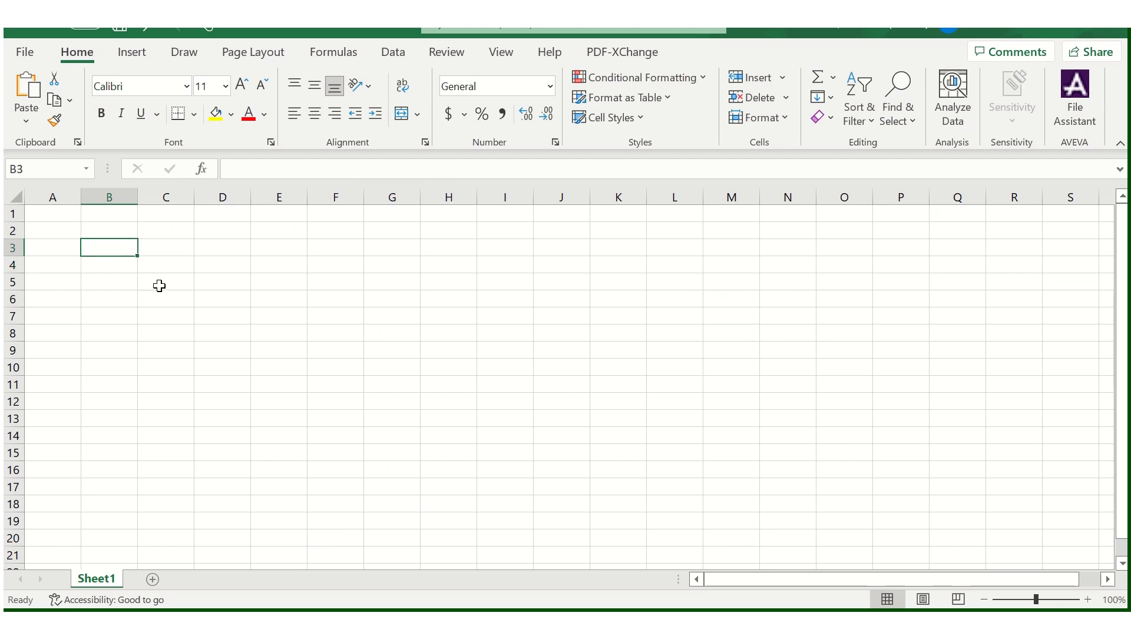
pyautogui.write('45')
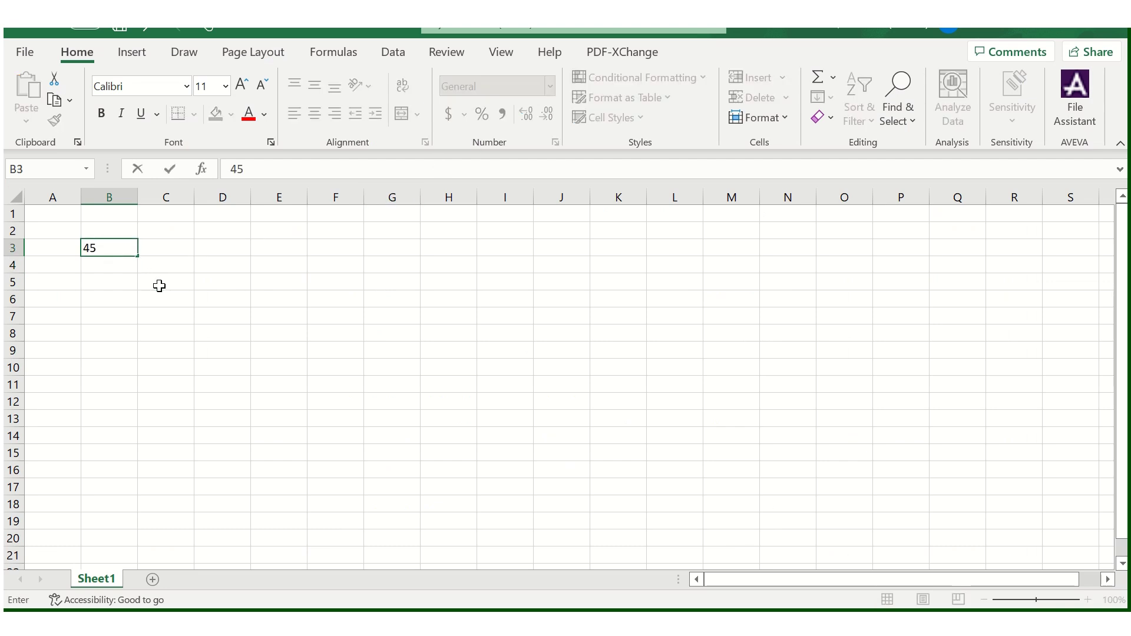
pyautogui.press('Tab')
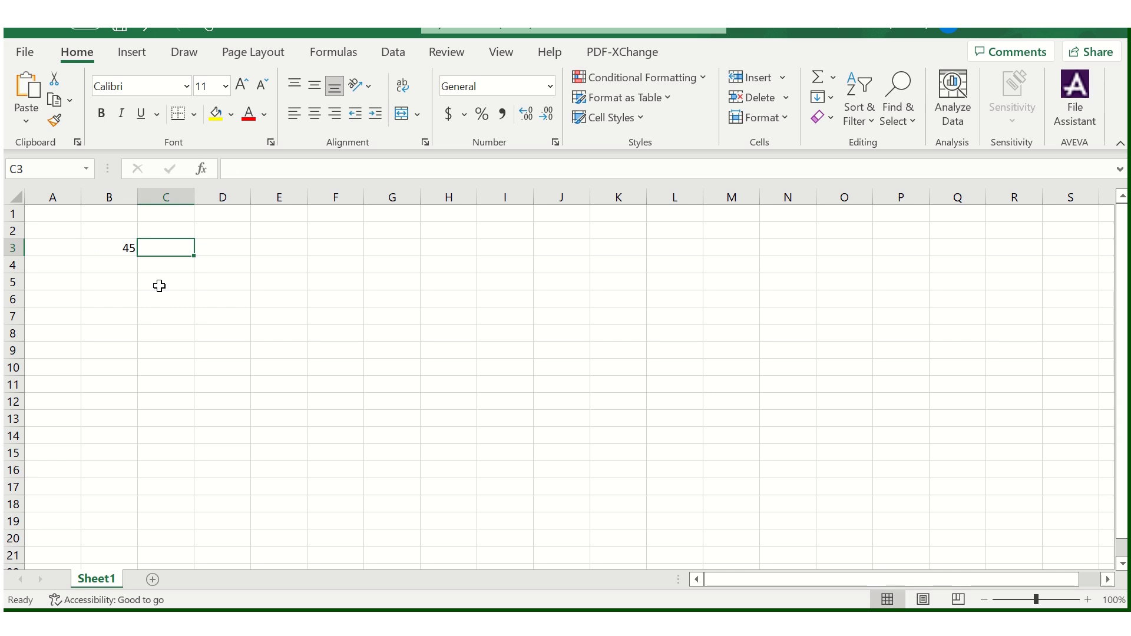
pyautogui.write('MVA')
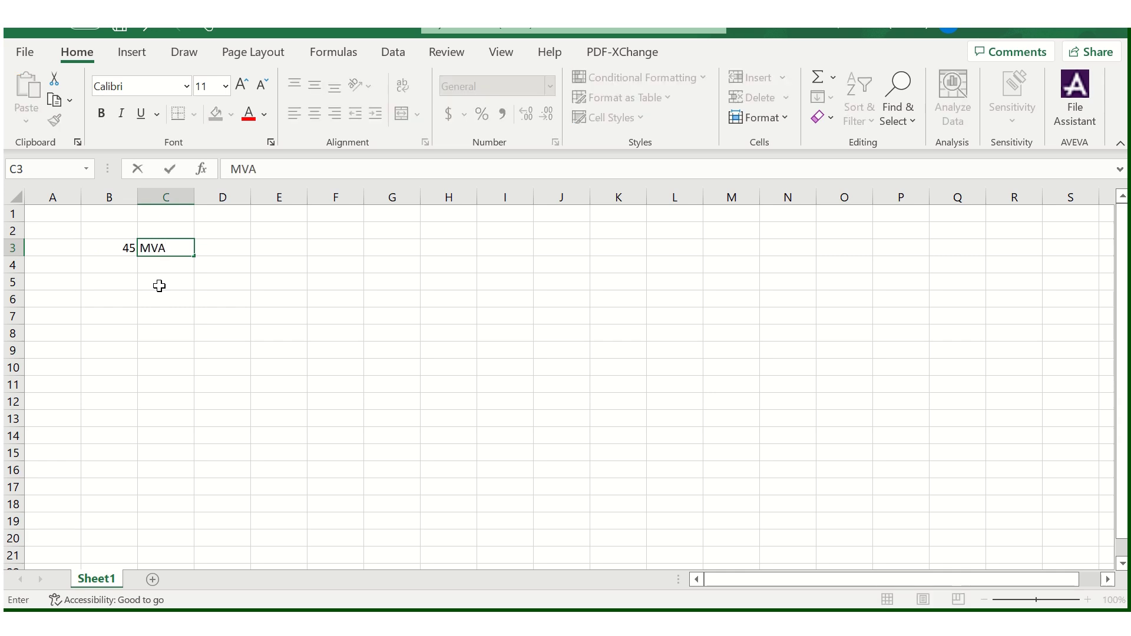
pyautogui.press('Tab')
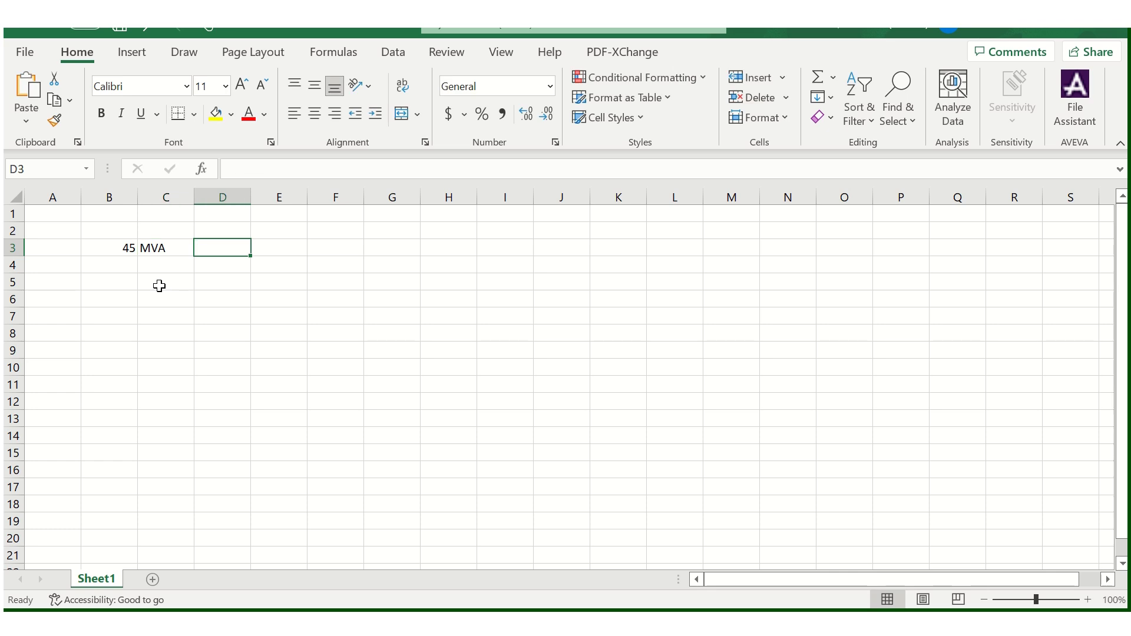
pyautogui.press('Down')
pyautogui.press('Left')
pyautogui.press('Left')
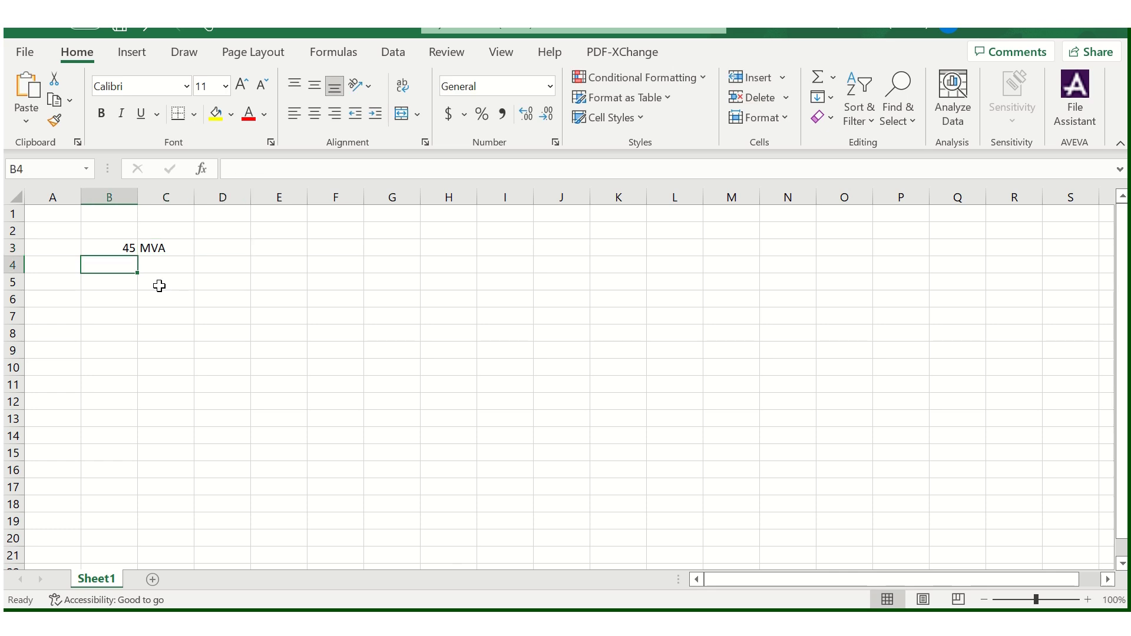
# Step: Enter 12.5 with the label Z in row 4, and 65 in D3
pyautogui.write('12.5')
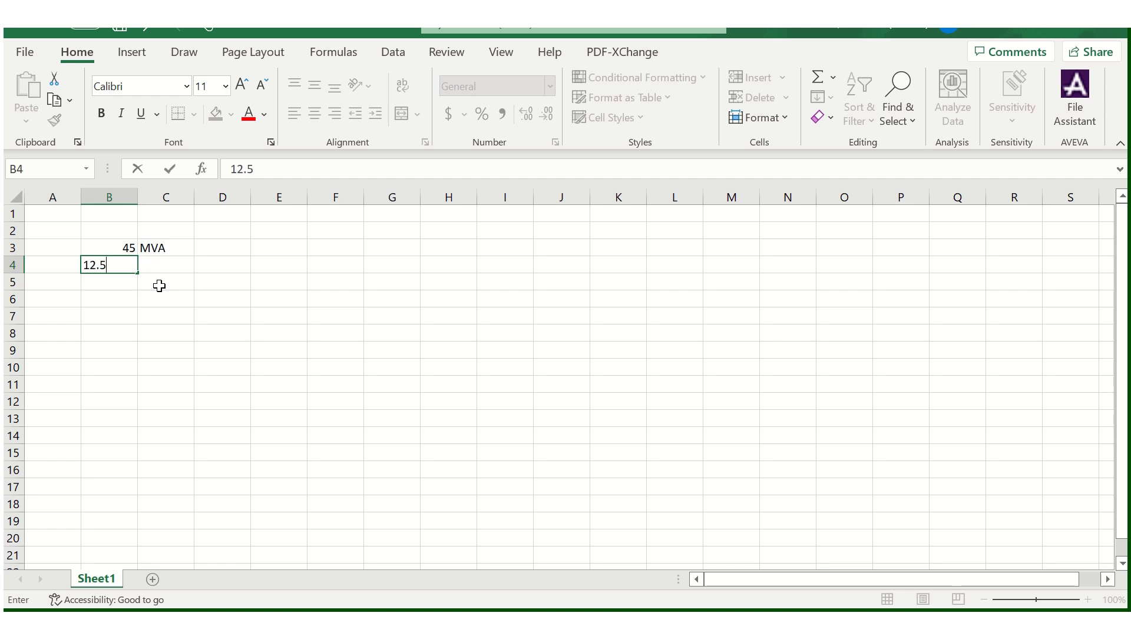
pyautogui.press('Tab')
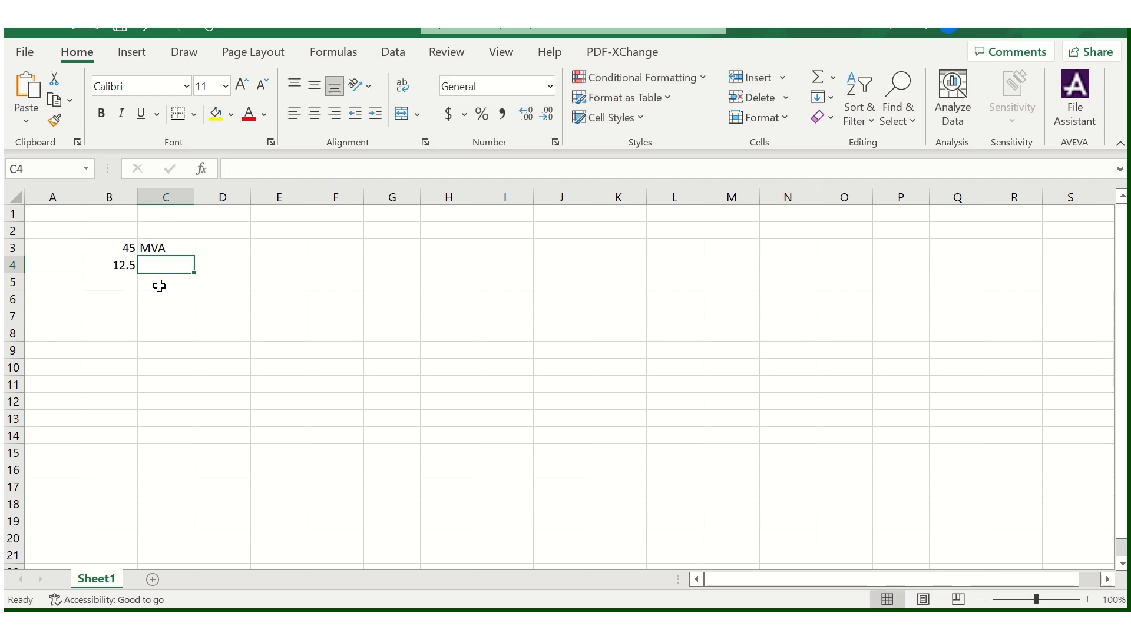
pyautogui.write('Z')
pyautogui.press('Tab')
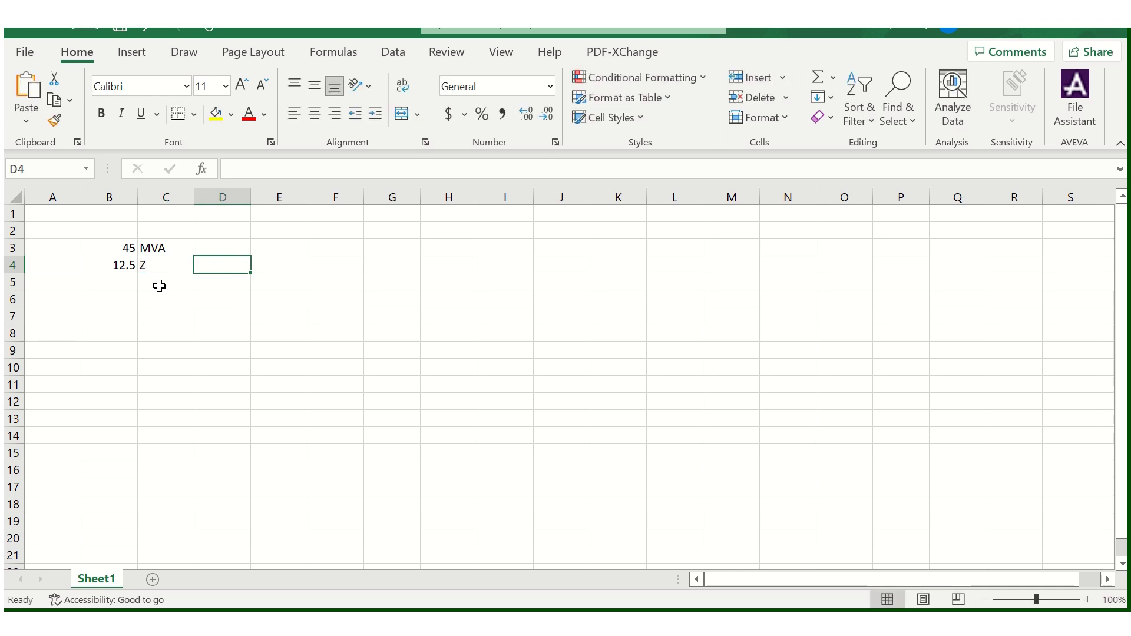
pyautogui.press('Up')
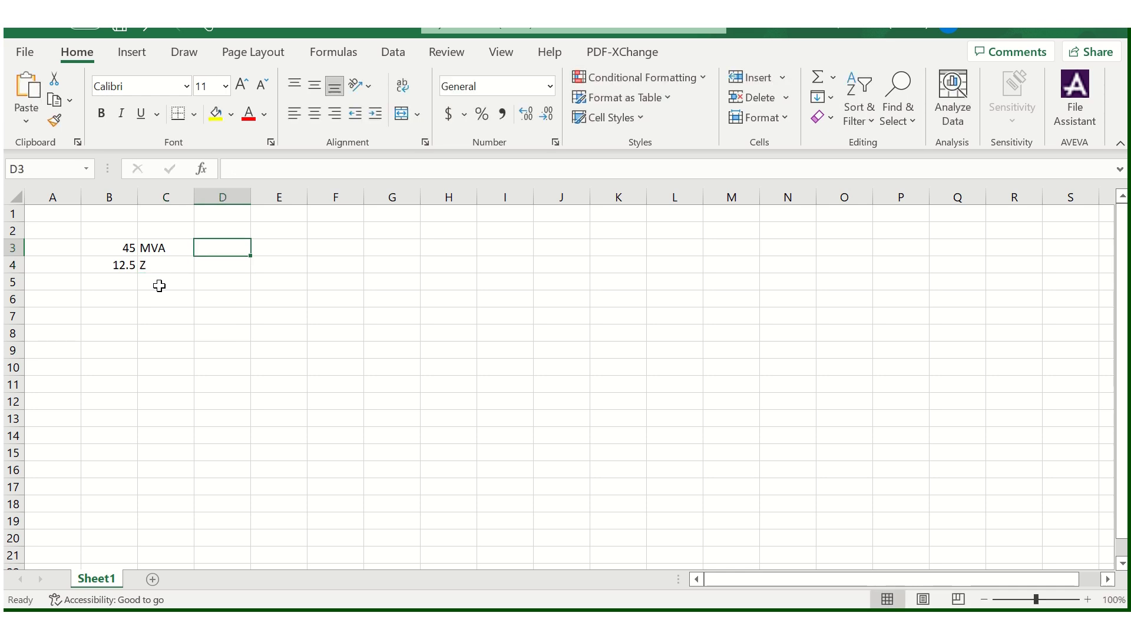
pyautogui.write('65')
pyautogui.press('Return')
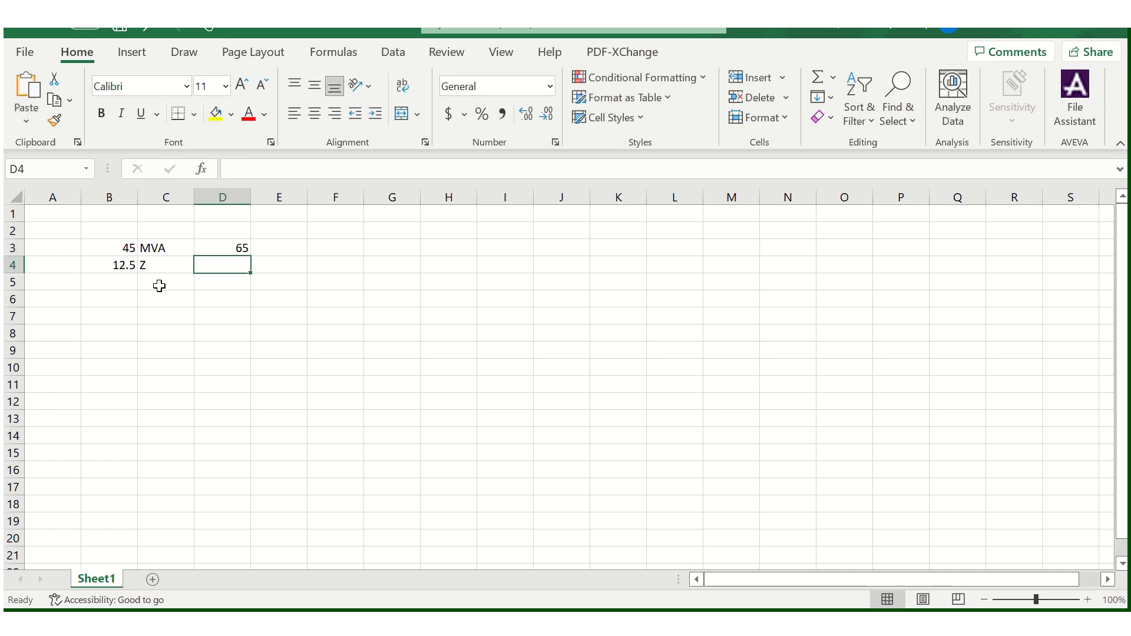
# Step: Copy the MVA and Z labels from C3:C4 into E3:E4
pyautogui.press('Left')
pyautogui.press('Up')
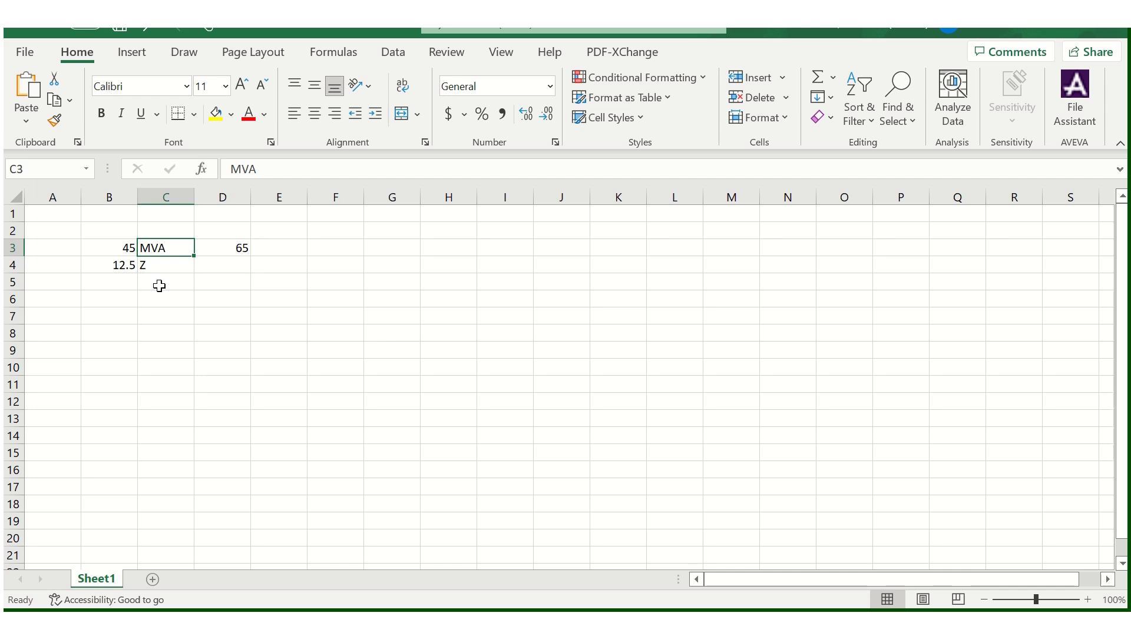
pyautogui.hotkey('shift', 'Down')
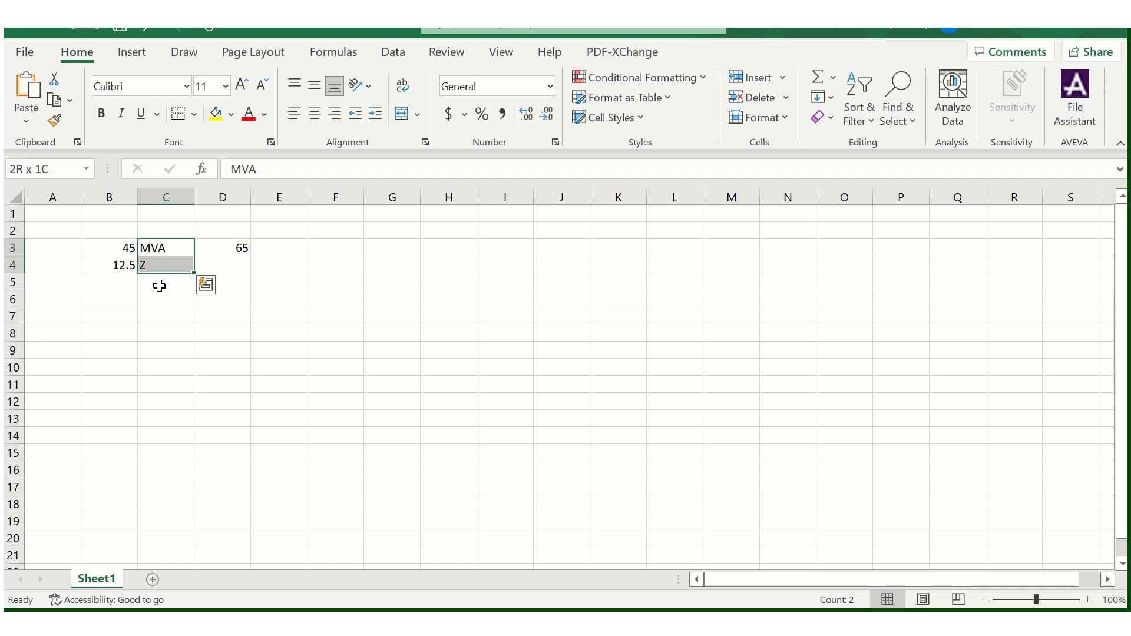
pyautogui.hotkey('ctrl', 'c')
pyautogui.press('Right')
pyautogui.press('Right')
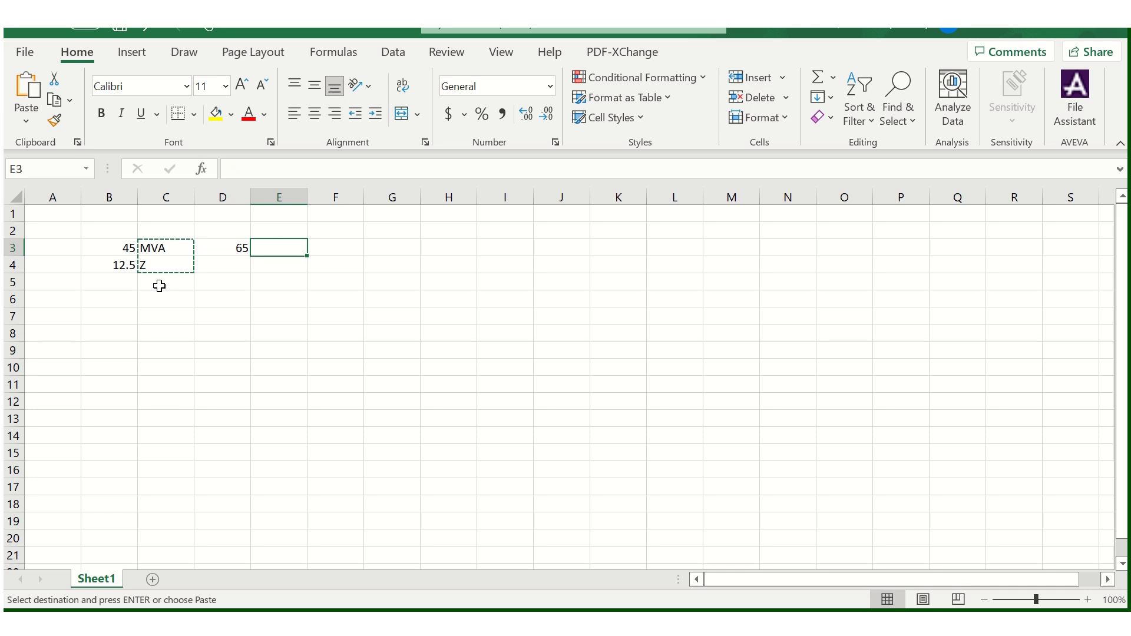
pyautogui.hotkey('ctrl', 'v')
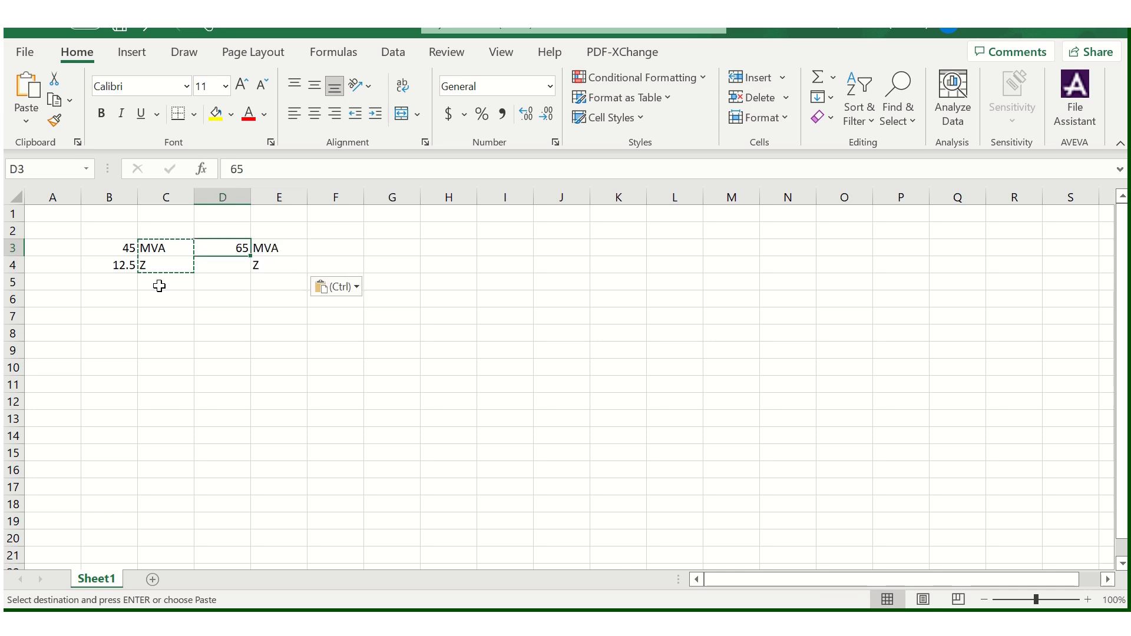
pyautogui.press('Down')
pyautogui.press('Up')
pyautogui.press('Down')
# Step: Enter the formula =B4*D3/B3 in D4, giving 18.05556
pyautogui.write('=')
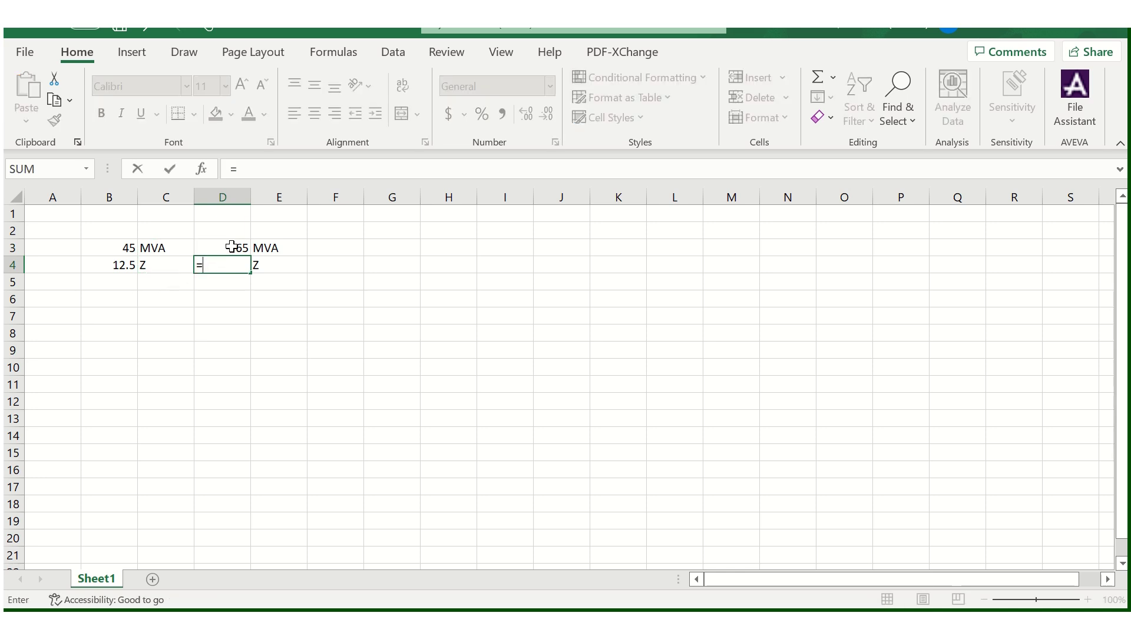
pyautogui.click(121, 265)
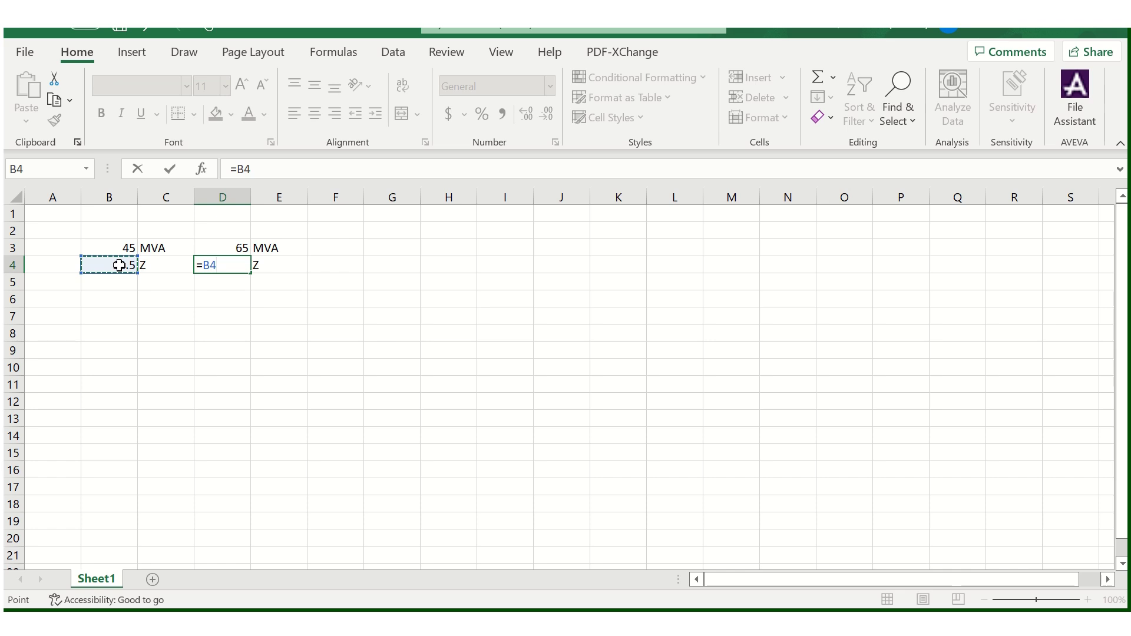
pyautogui.write('*')
pyautogui.click(236, 248)
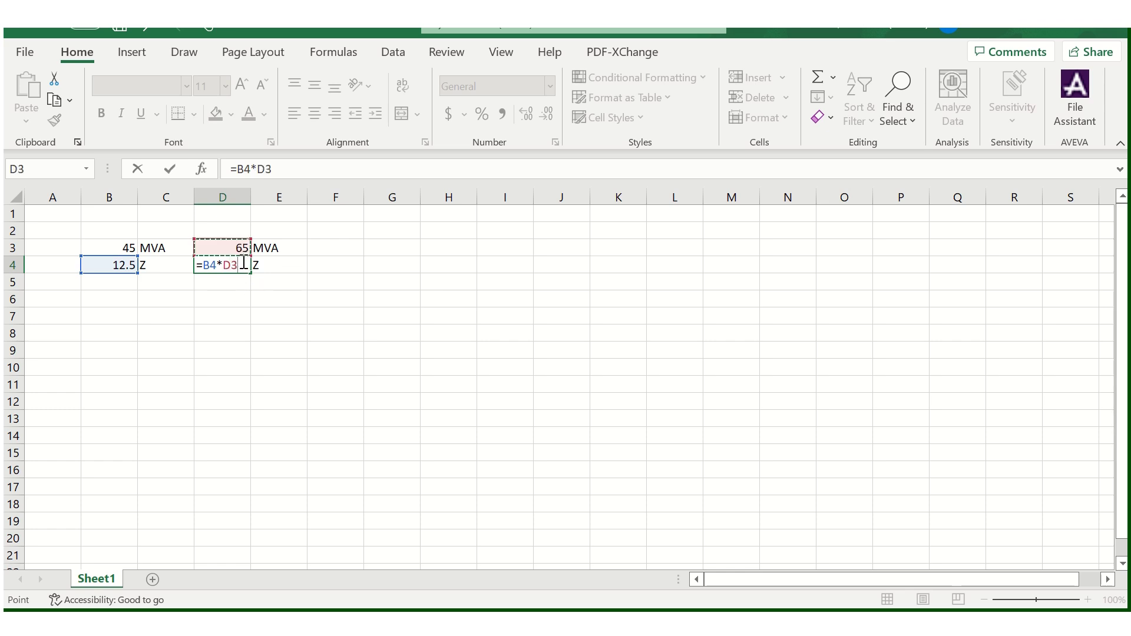
pyautogui.click(289, 171)
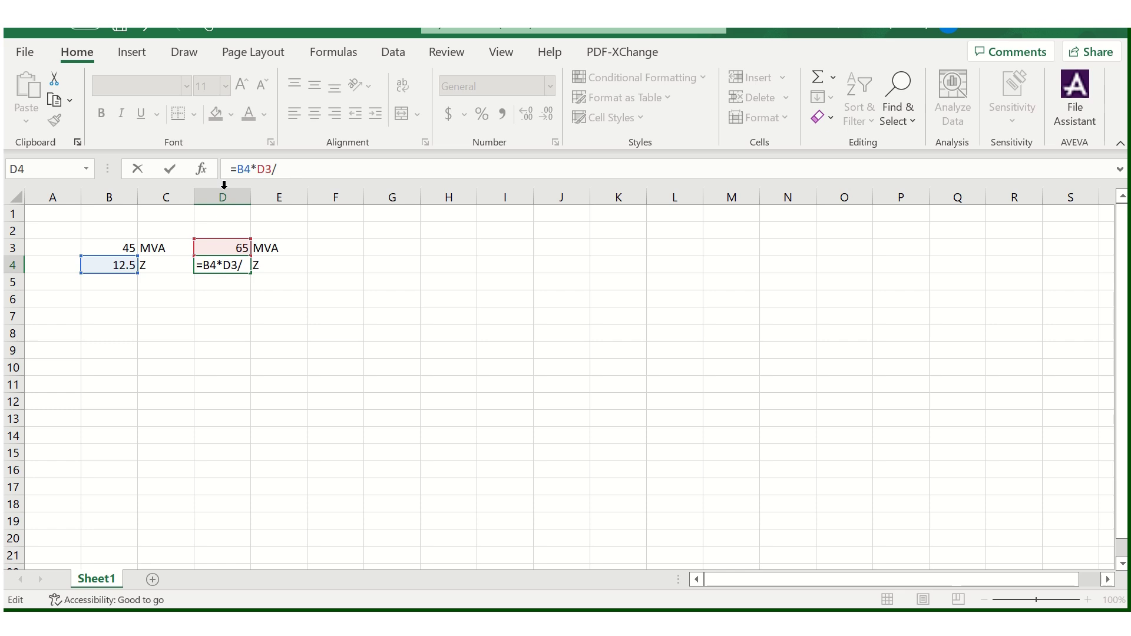
pyautogui.click(120, 249)
pyautogui.press('Return')
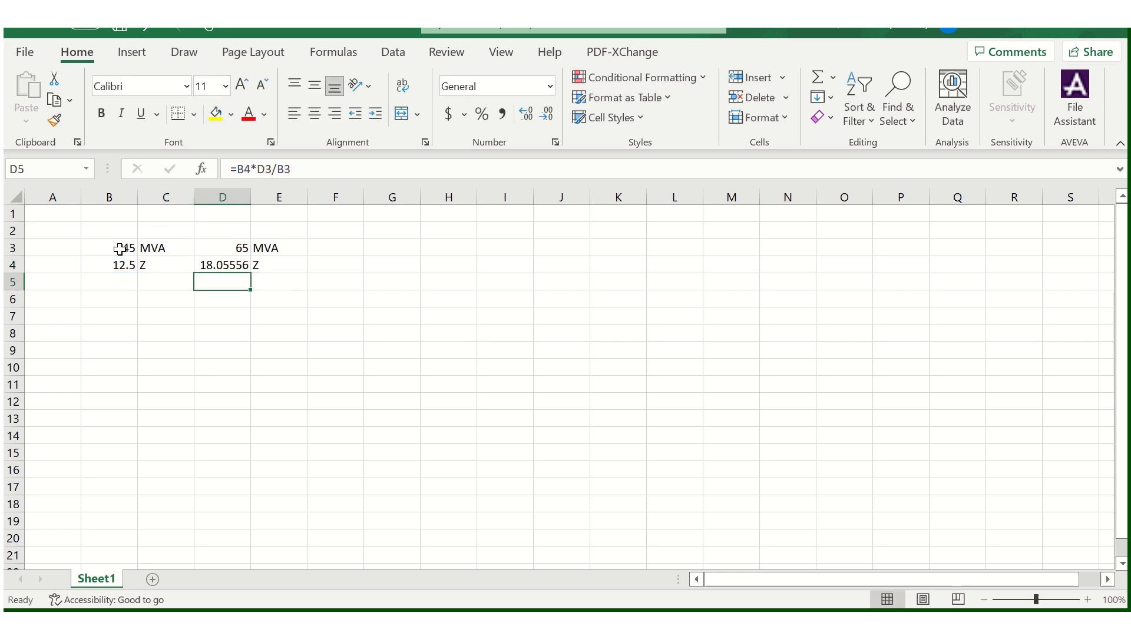
# Step: Format D4 as a number with two decimals so it shows 18.06
pyautogui.click(232, 264)
pyautogui.rightClick(234, 264)
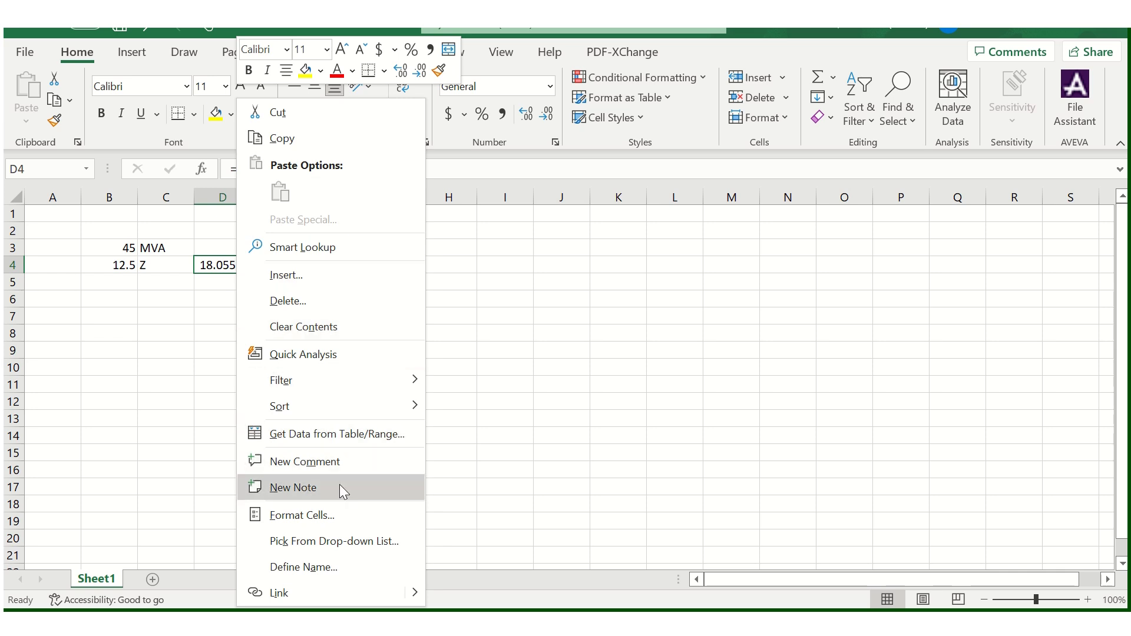
pyautogui.click(280, 514)
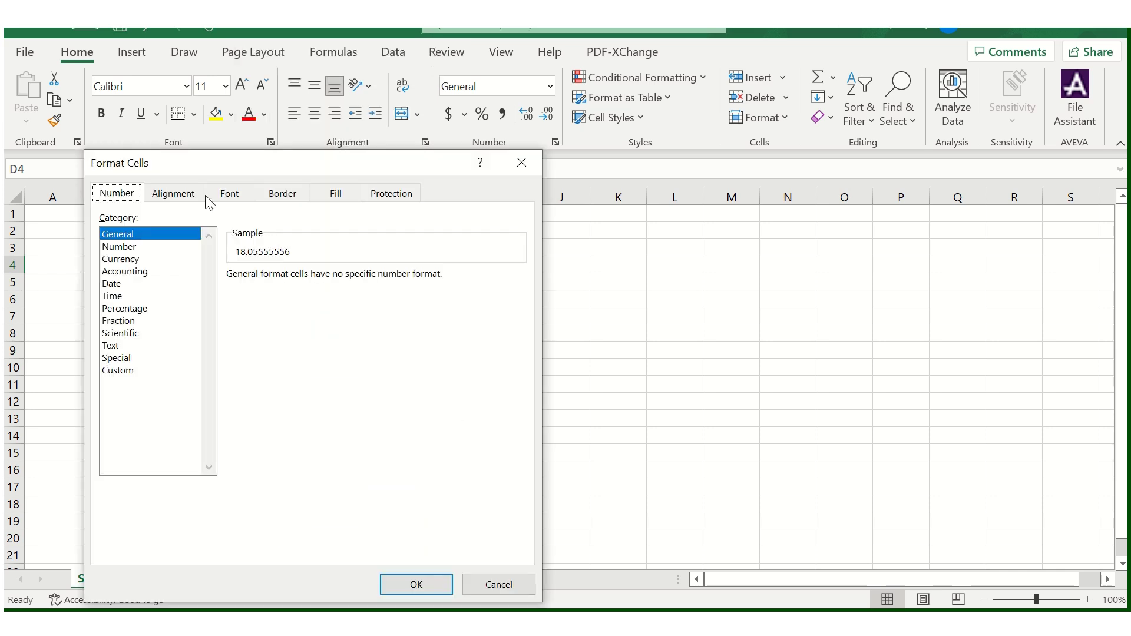
pyautogui.click(137, 246)
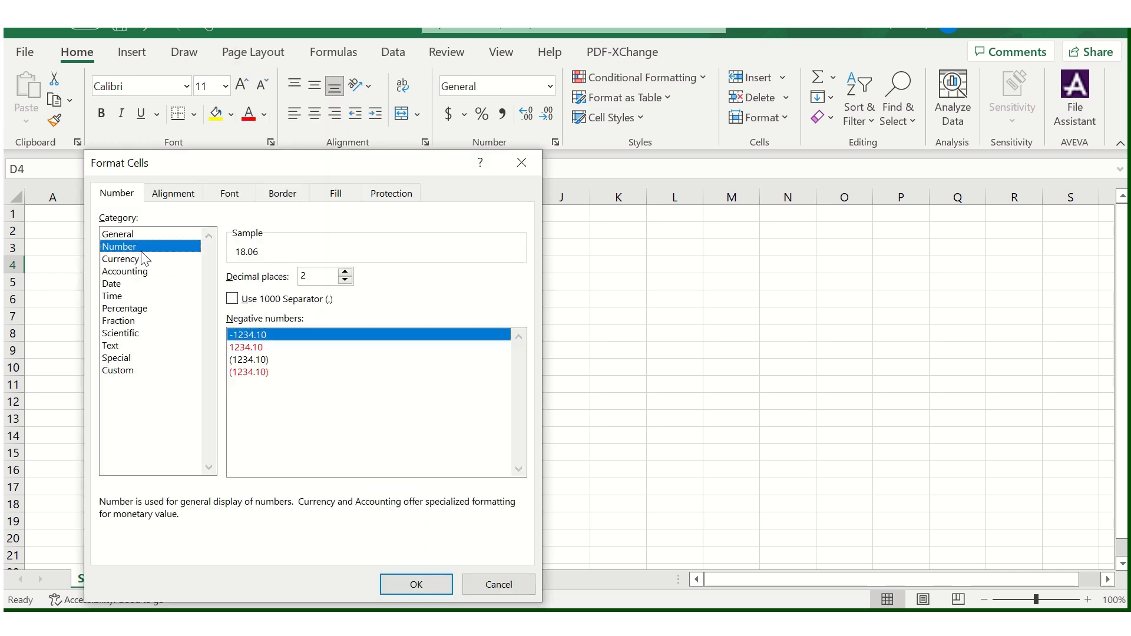
pyautogui.click(412, 582)
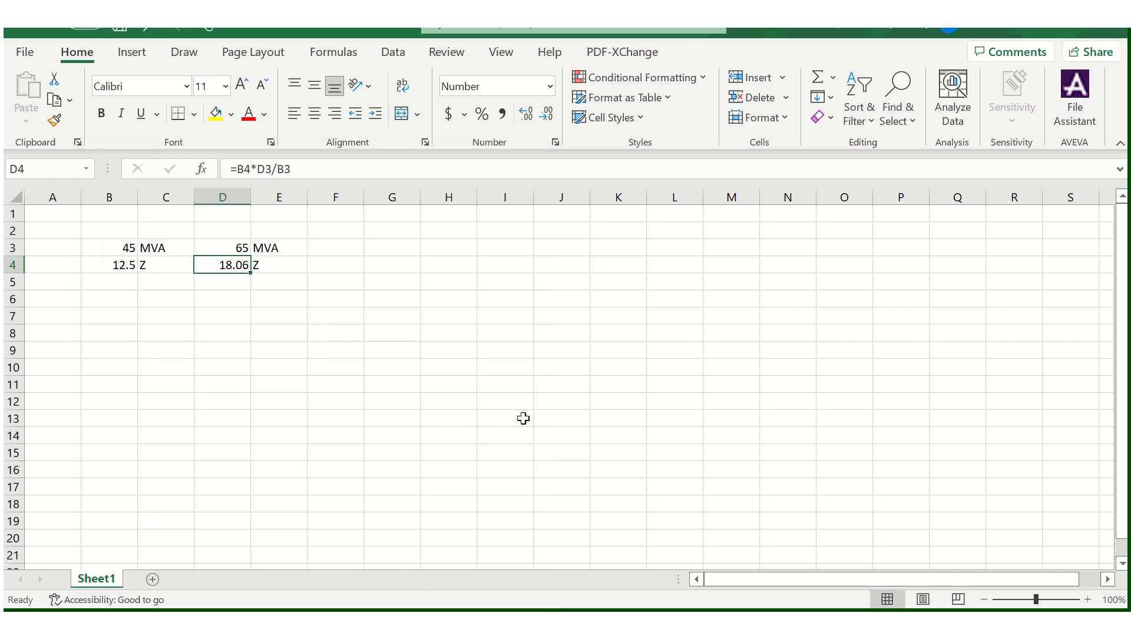
# Step: Enter 18.06 as T1's positive- and zero-sequence %Z in ETAP
pyautogui.click(672, 607)
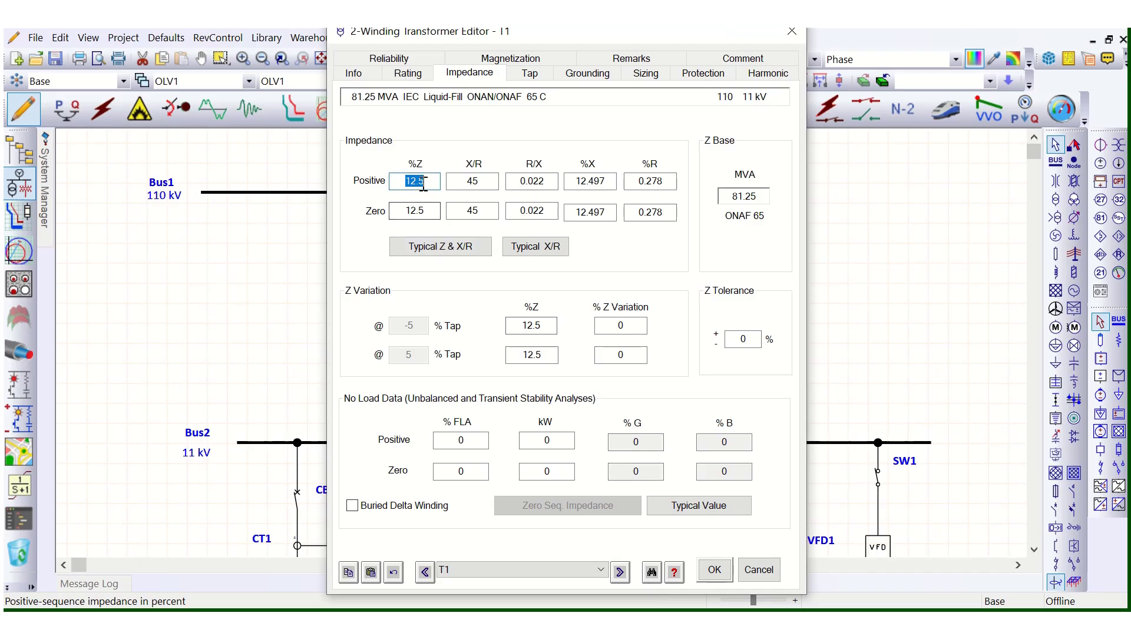
pyautogui.write('18')
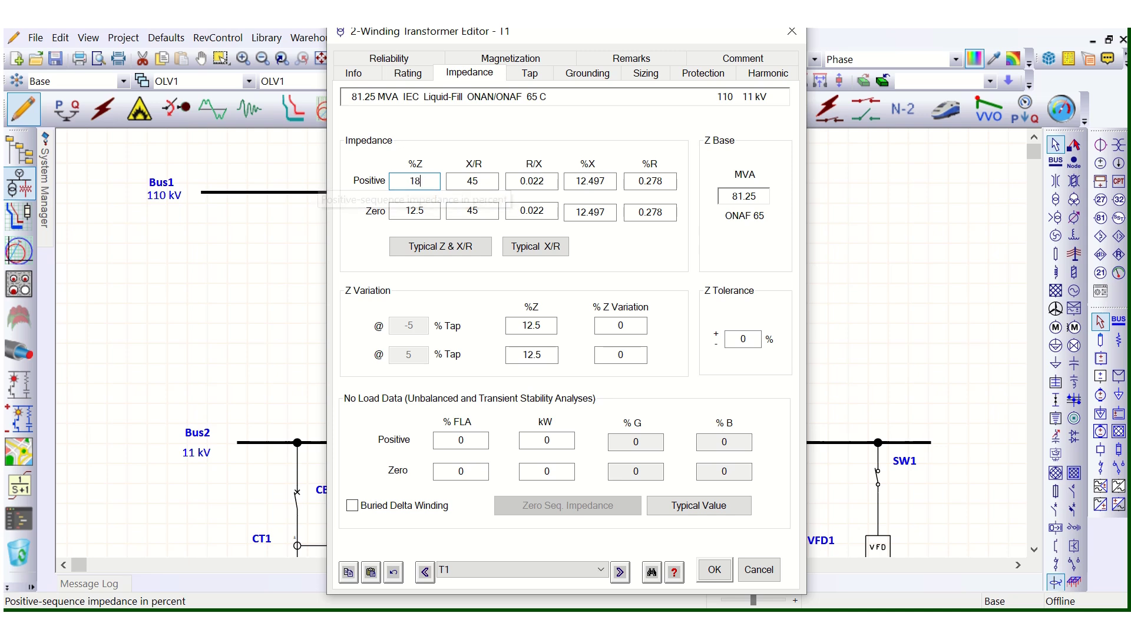
pyautogui.write('.06')
pyautogui.click(424, 208)
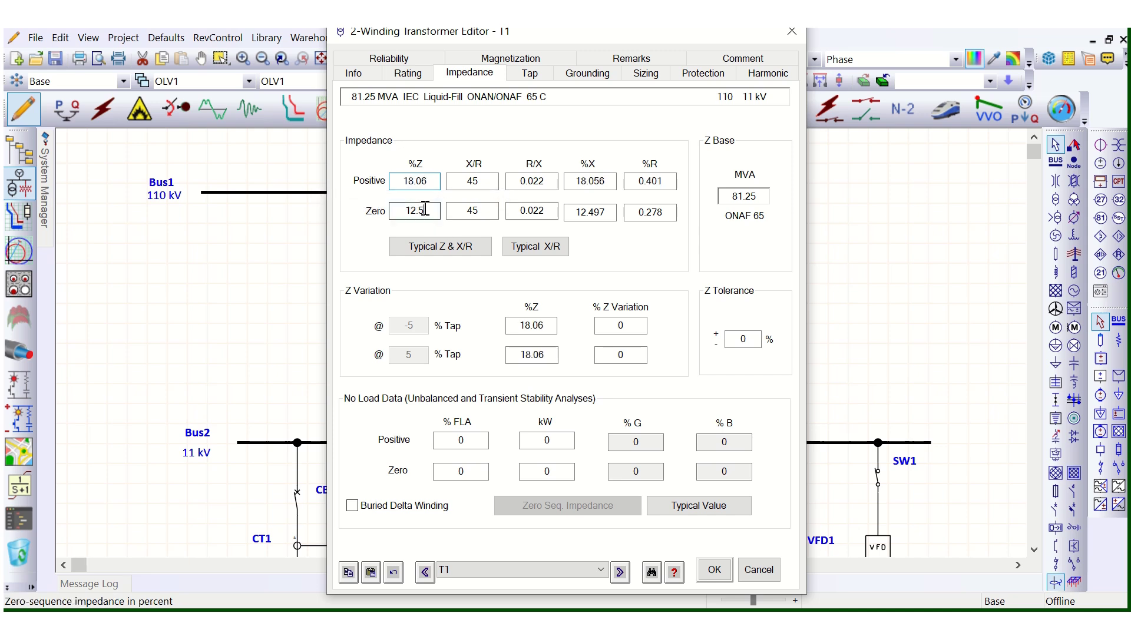
pyautogui.write('18')
pyautogui.click(452, 212)
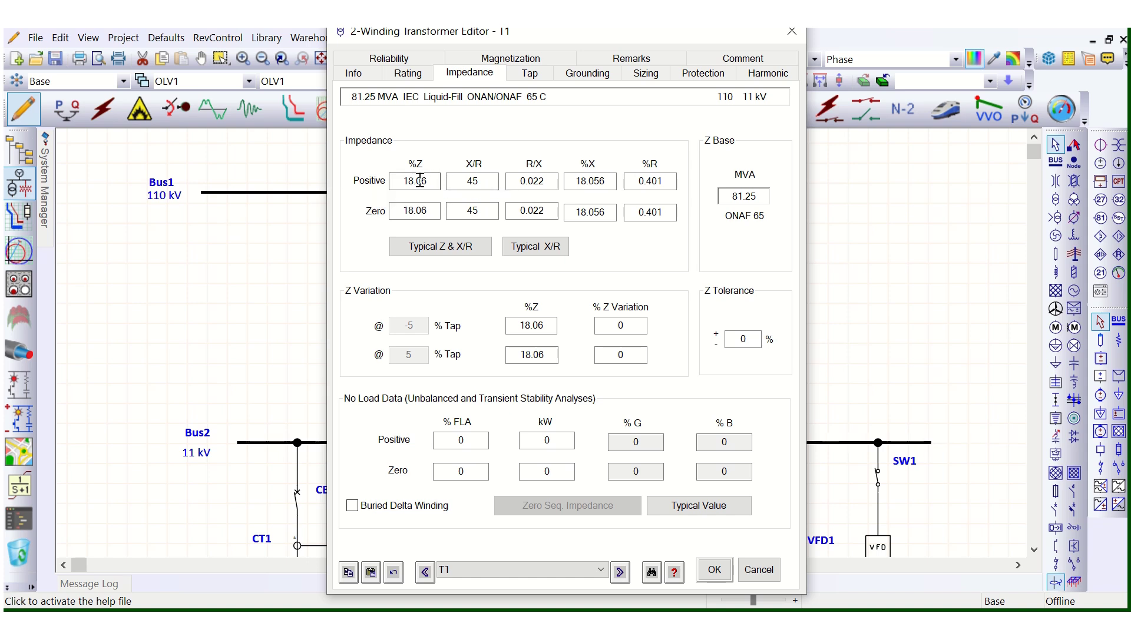
# Step: Accept the impedance changes and reopen T1's editor on its Rating page
pyautogui.click(714, 569)
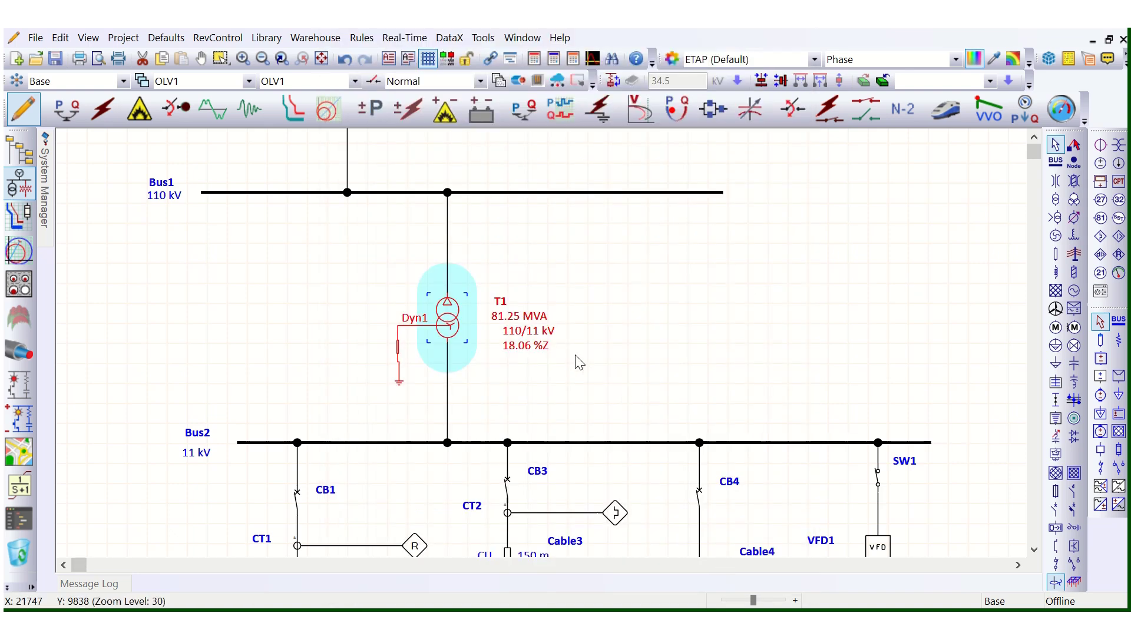
pyautogui.click(600, 324)
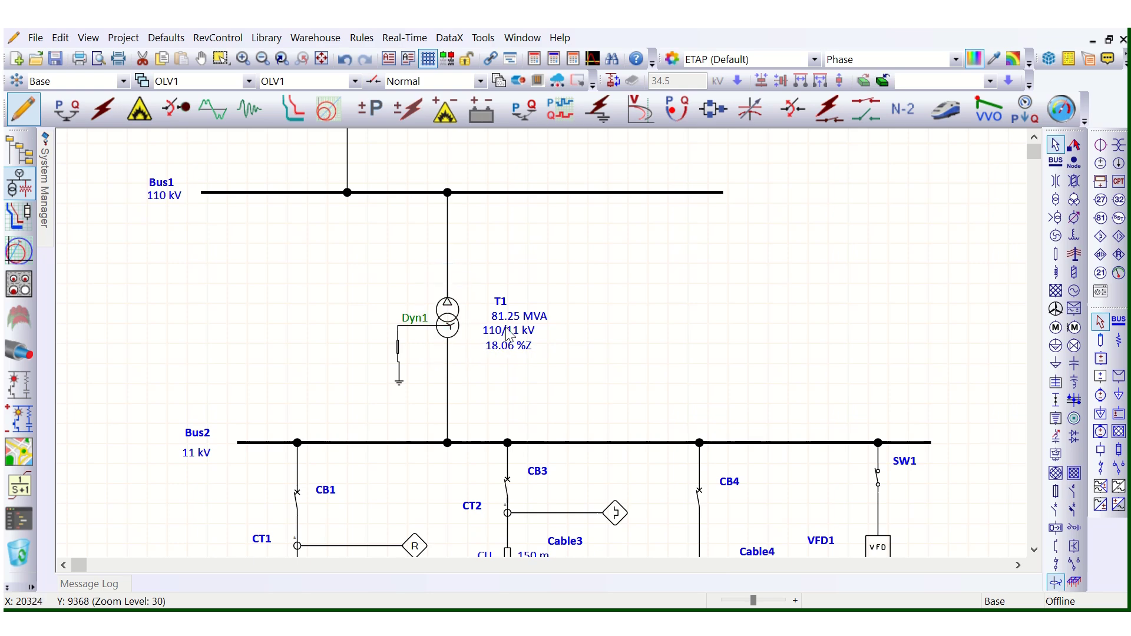
pyautogui.doubleClick(458, 321)
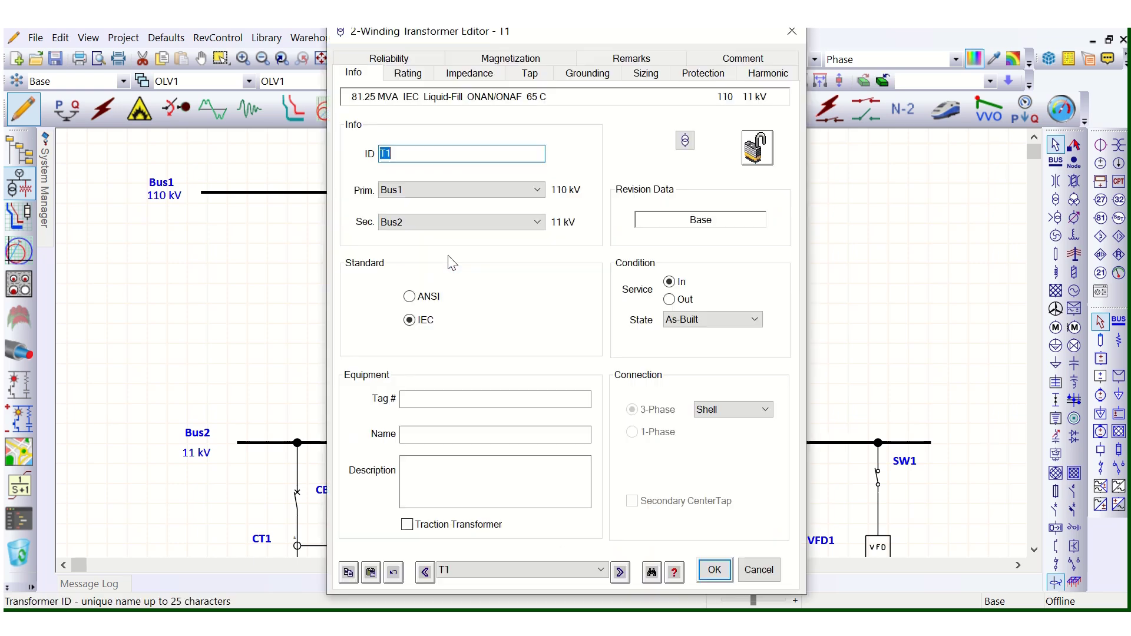
pyautogui.click(406, 73)
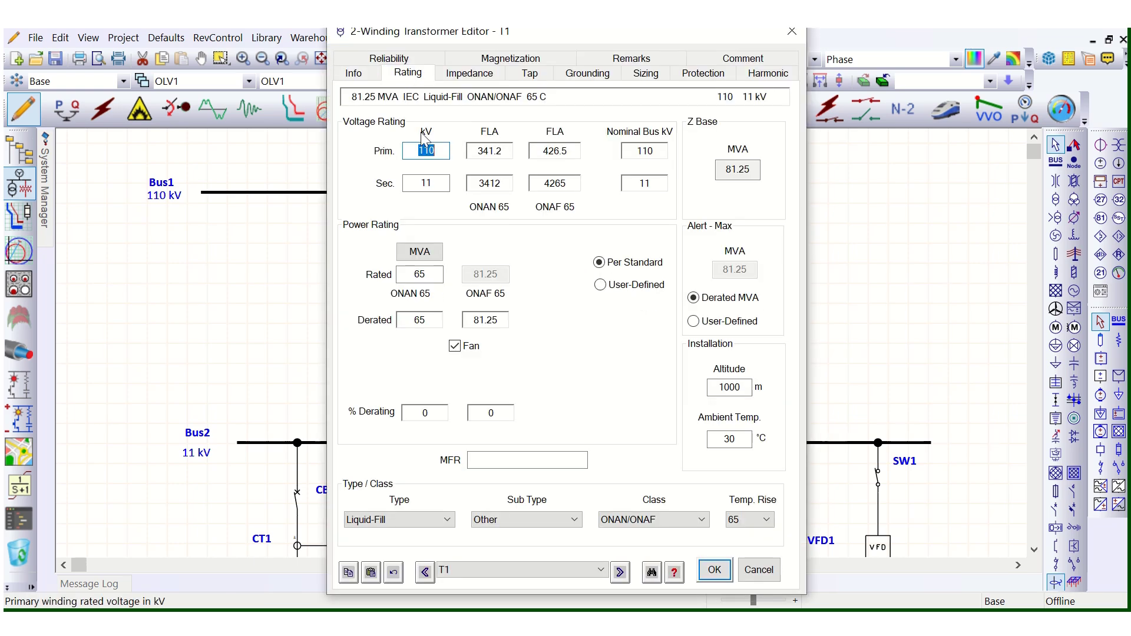
# Step: Change T1's rated ONAN MVA from 65 back to 45
pyautogui.click(420, 273)
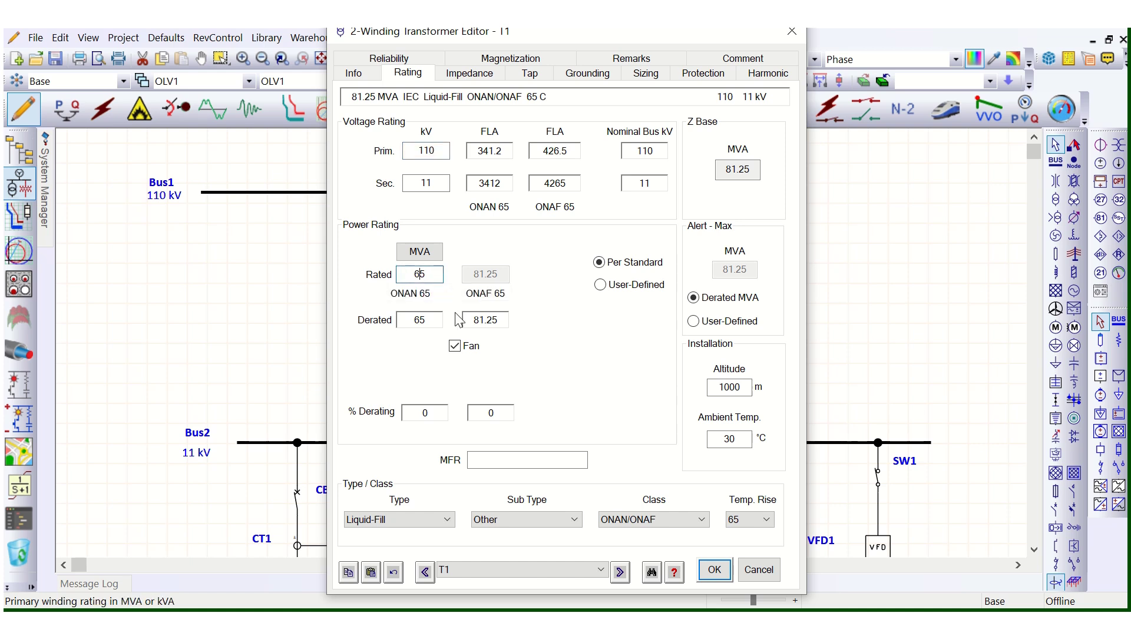
pyautogui.moveTo(432, 274); pyautogui.dragTo(400, 274)
pyautogui.write('45')
pyautogui.press('Tab')
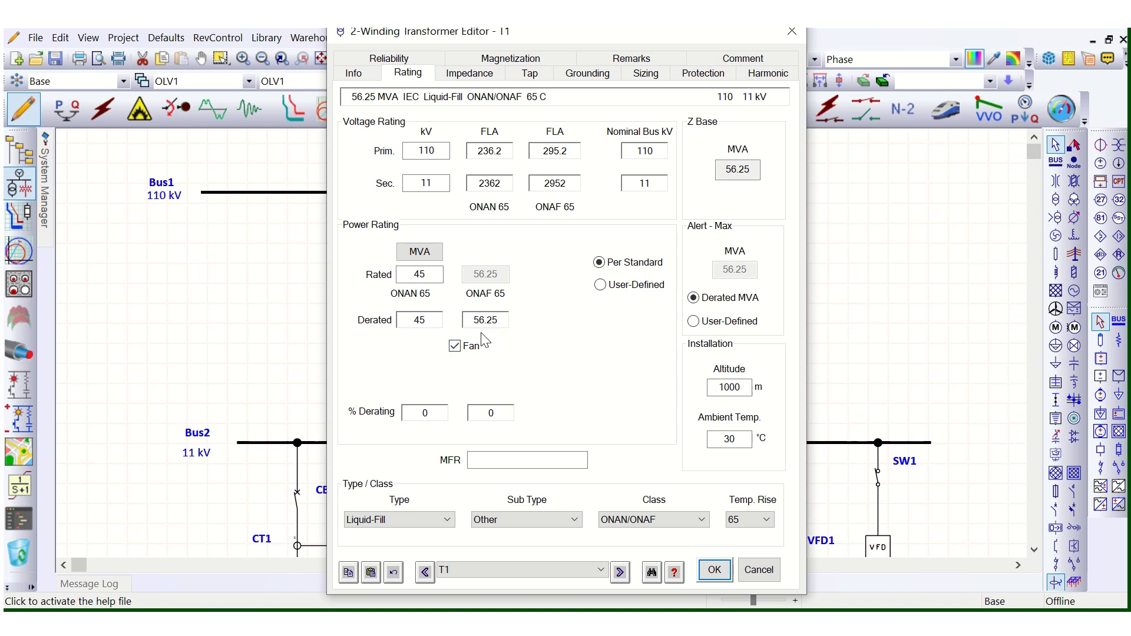
# Step: Close T1's editor keeping the 45 MVA rating and switch to Excel
pyautogui.click(714, 570)
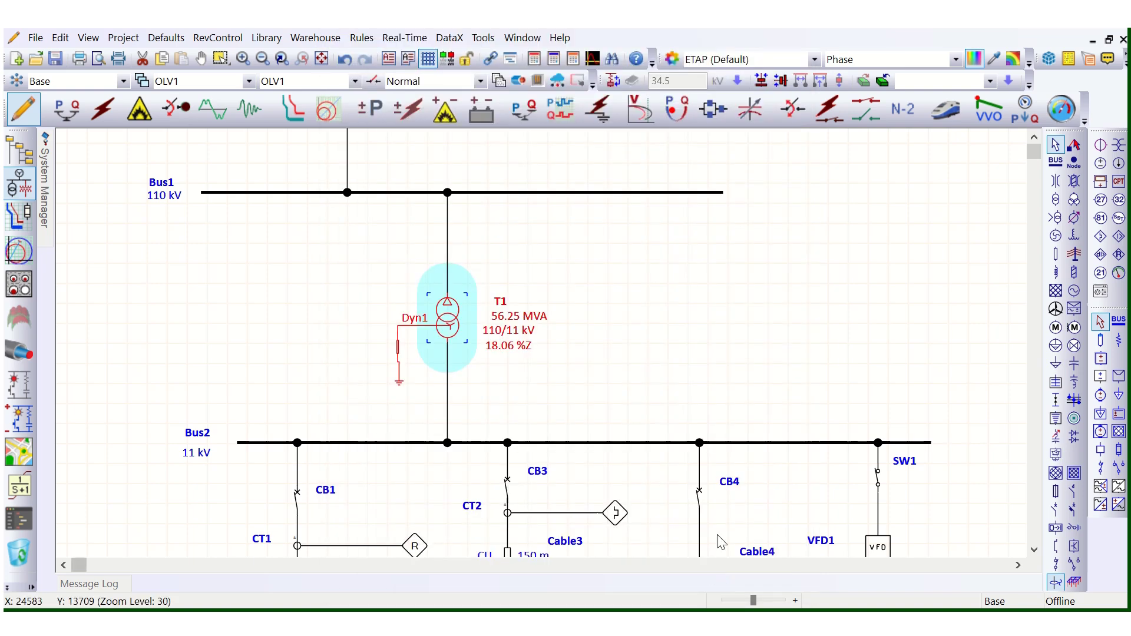
pyautogui.click(683, 380)
pyautogui.hotkey('alt', 'Tab')
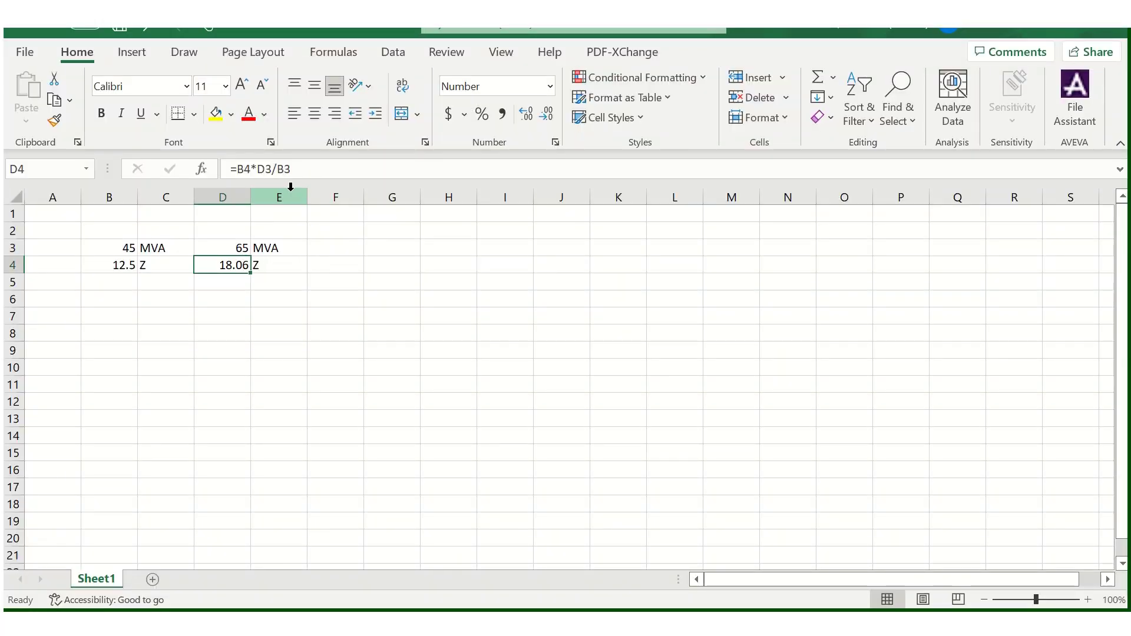
# Step: Change D3 to 52.65 MVA so D4 recalculates to 14.63 Z, then return to ETAP
pyautogui.click(238, 248)
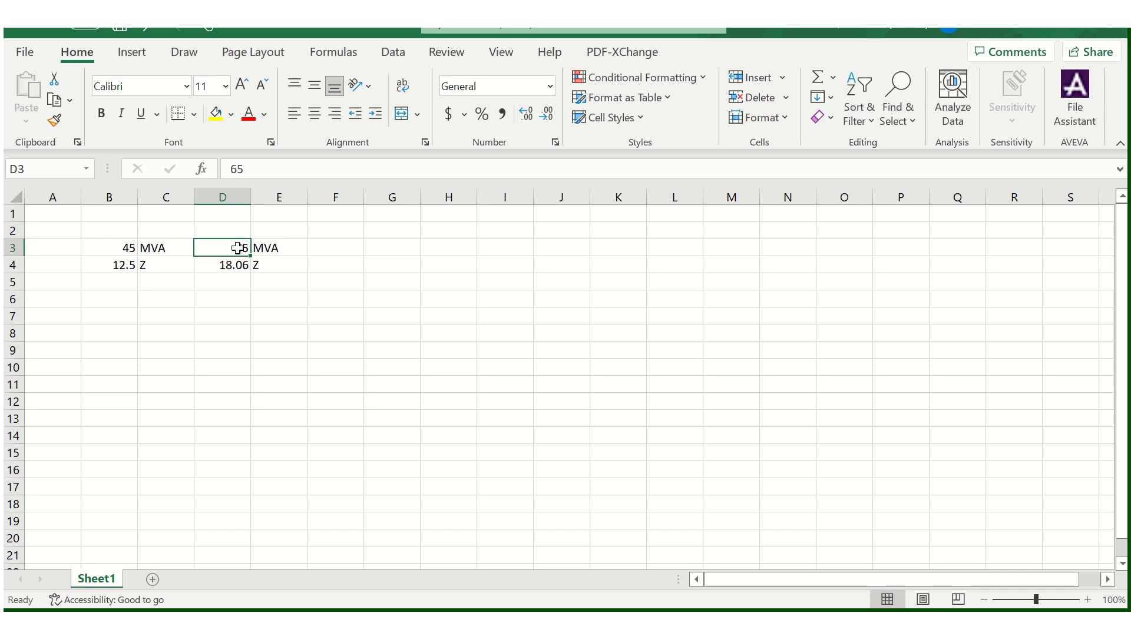
pyautogui.write('52')
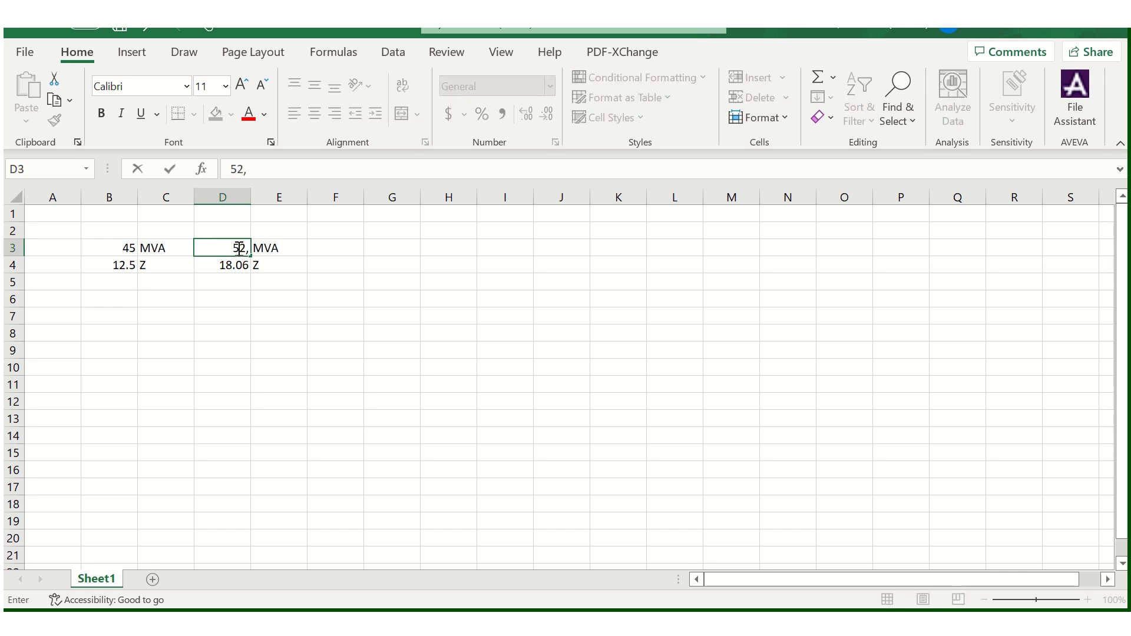
pyautogui.write('.65')
pyautogui.press('Return')
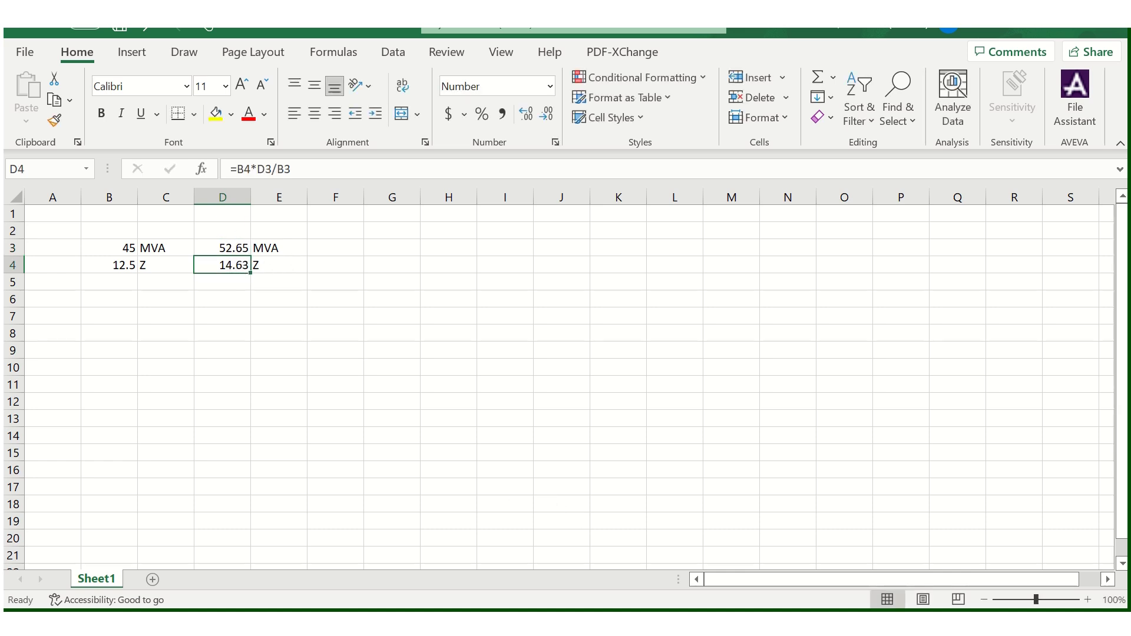
pyautogui.hotkey('alt', 'Tab')
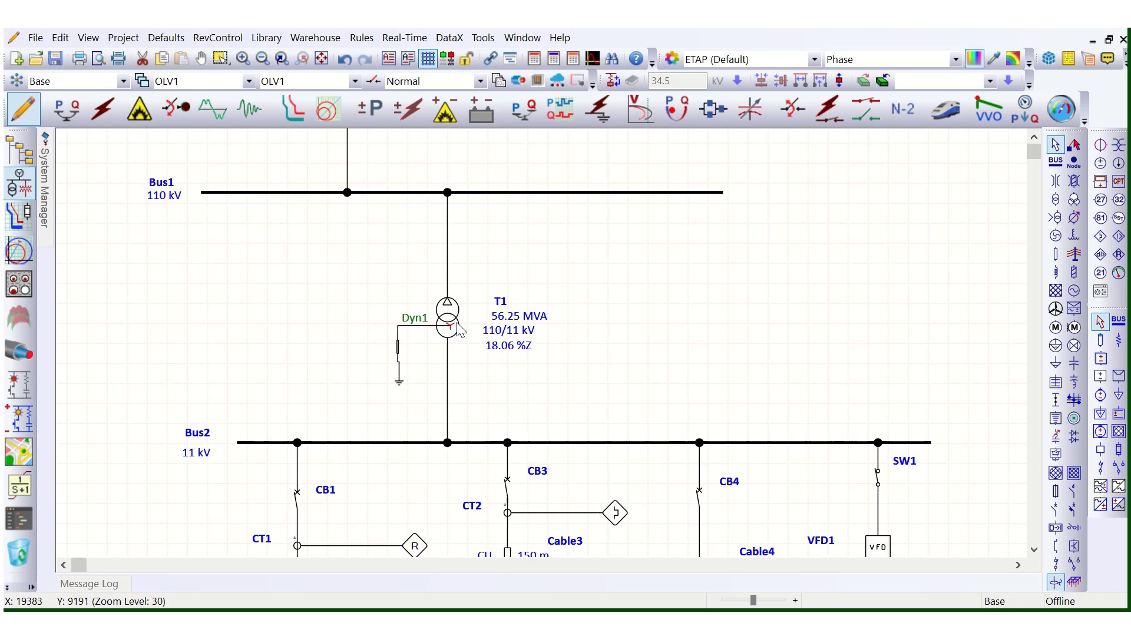
# Step: Set T1's positive- and zero-sequence %Z to 14.63 and confirm with OK
pyautogui.doubleClick(458, 330)
pyautogui.click(480, 77)
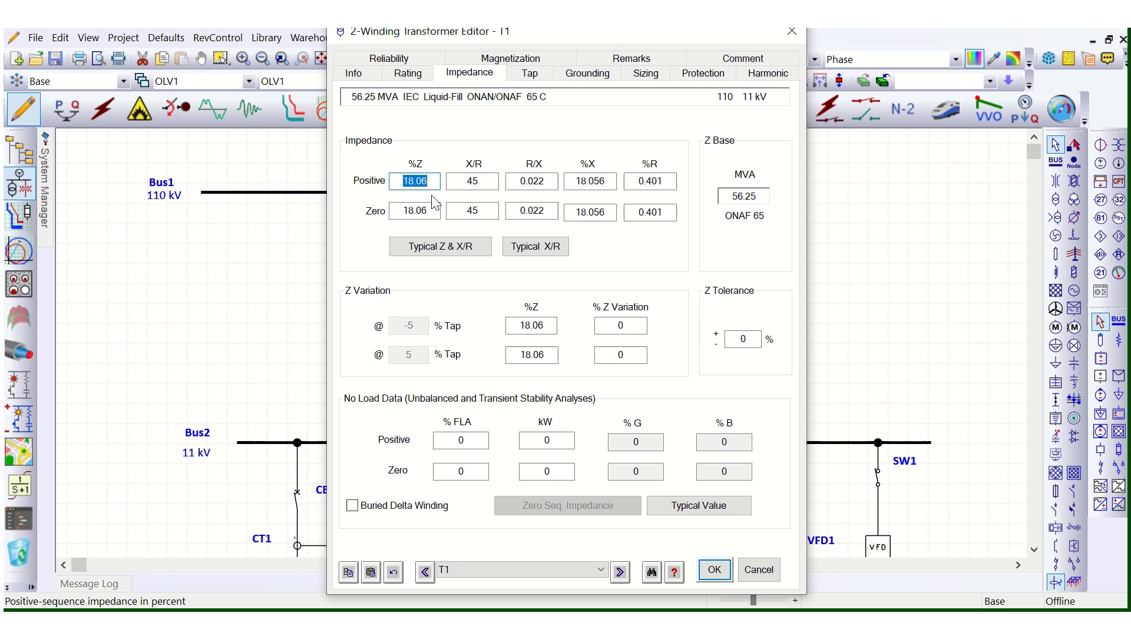
pyautogui.write('14')
pyautogui.doubleClick(423, 182)
pyautogui.doubleClick(414, 211)
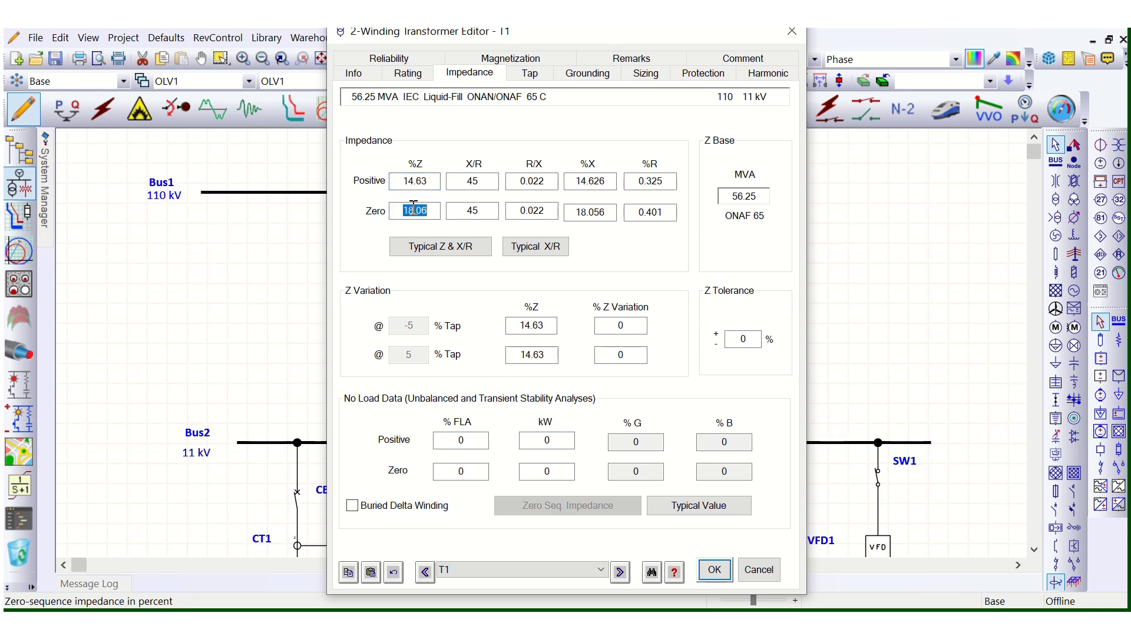
pyautogui.write('14.63')
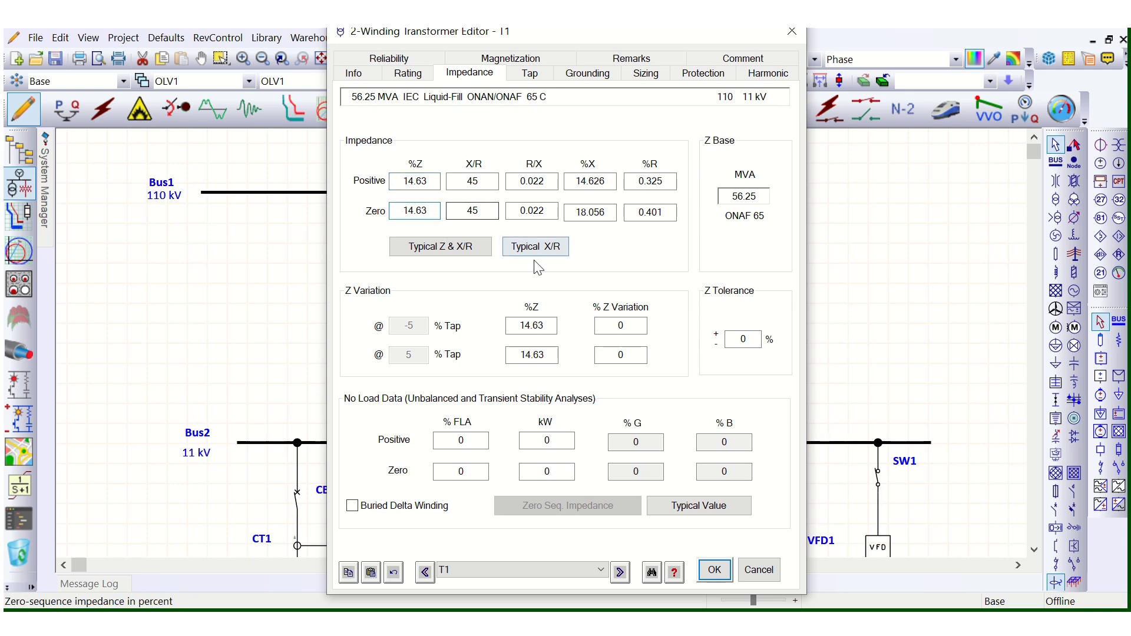
pyautogui.click(714, 569)
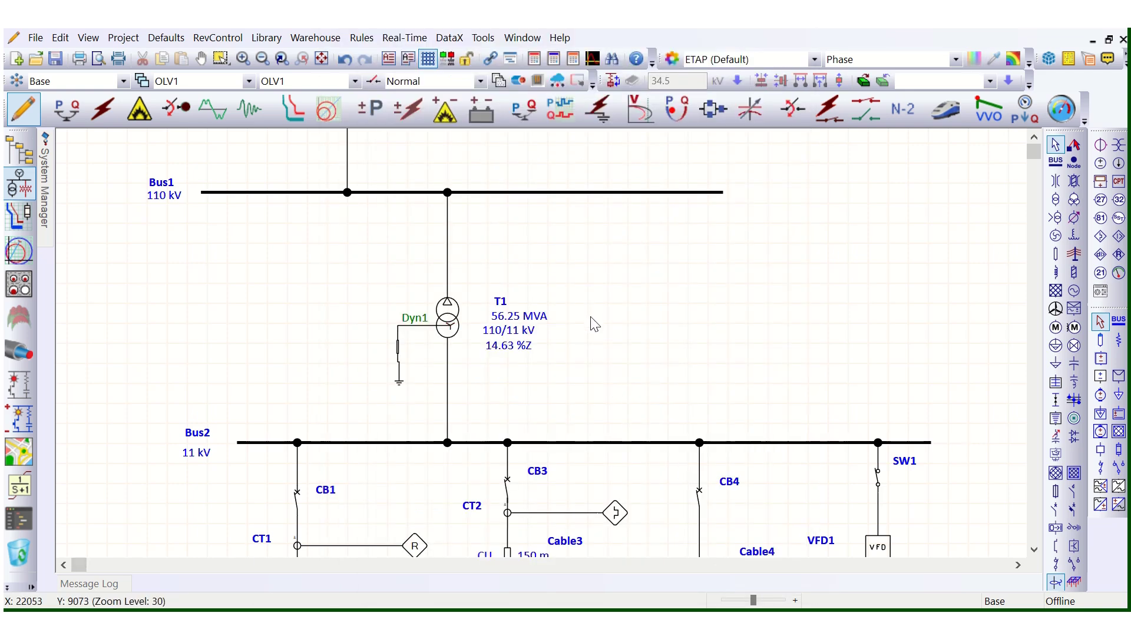
pyautogui.scroll(2, 486, 348)
pyautogui.scroll(1, 486, 347)
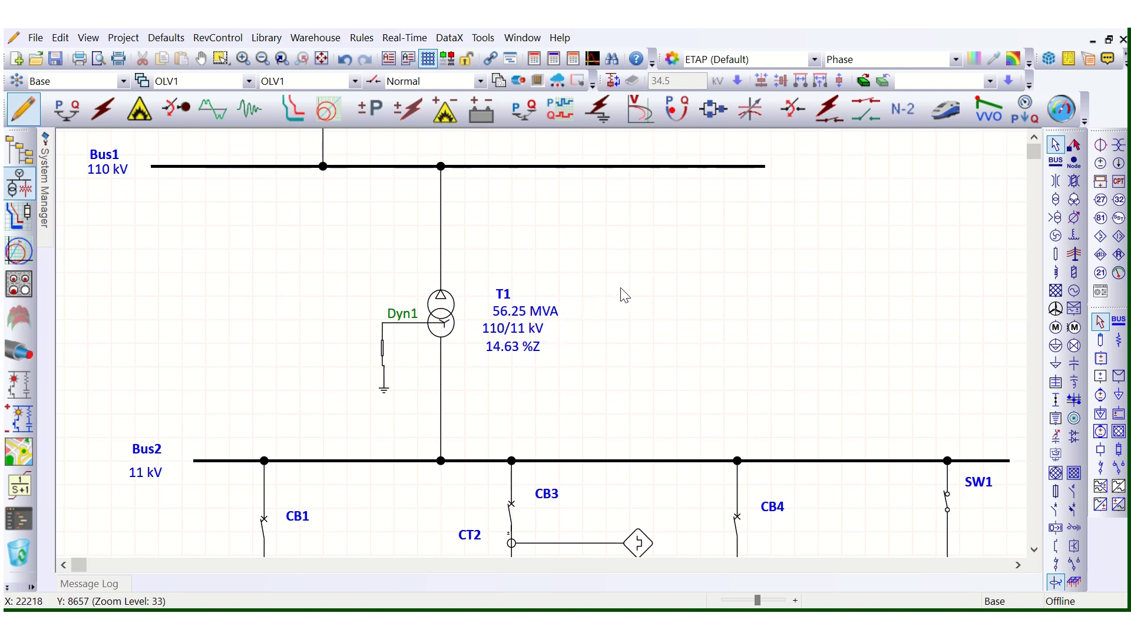
pyautogui.moveTo(625, 294); pyautogui.dragTo(522, 298)
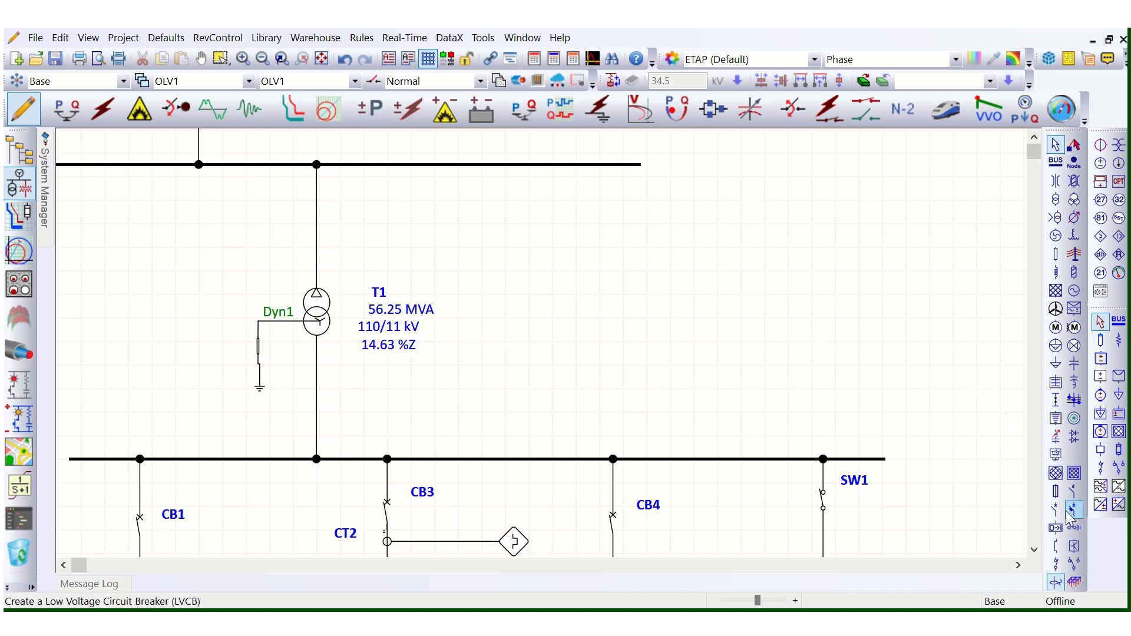
pyautogui.click(1056, 580)
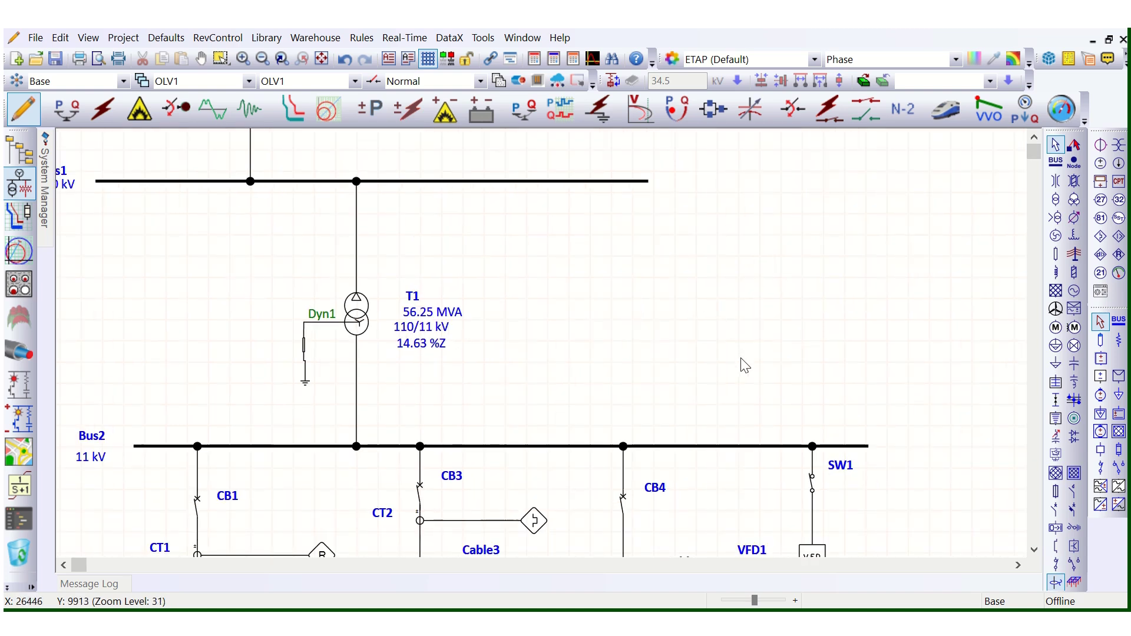
pyautogui.scroll(-2, 715, 330)
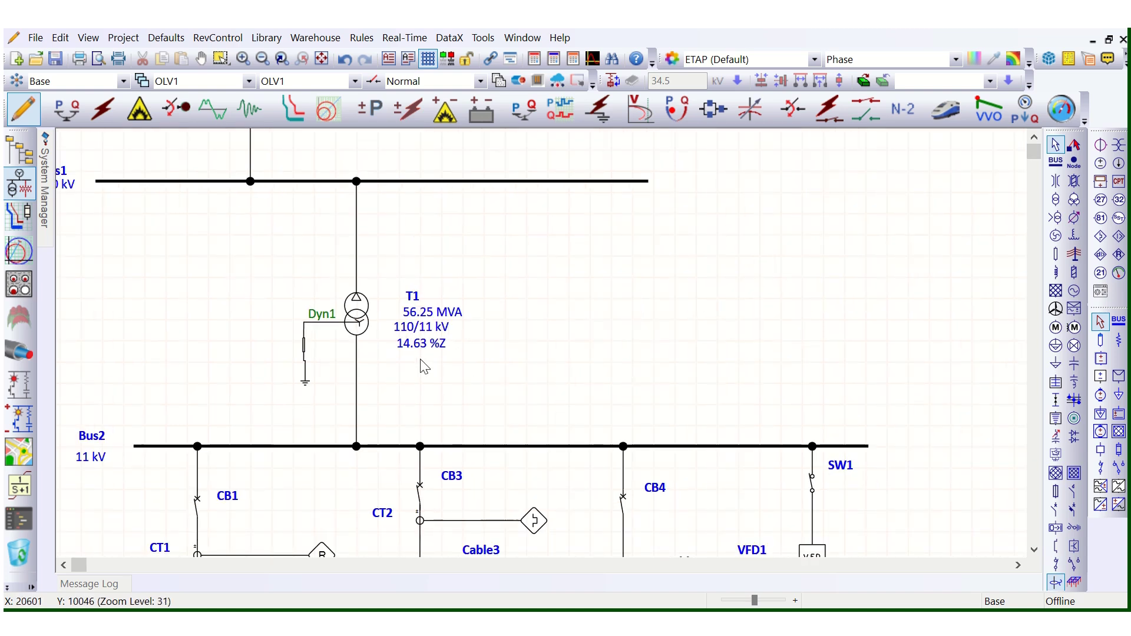
pyautogui.click(373, 322)
pyautogui.doubleClick(395, 280)
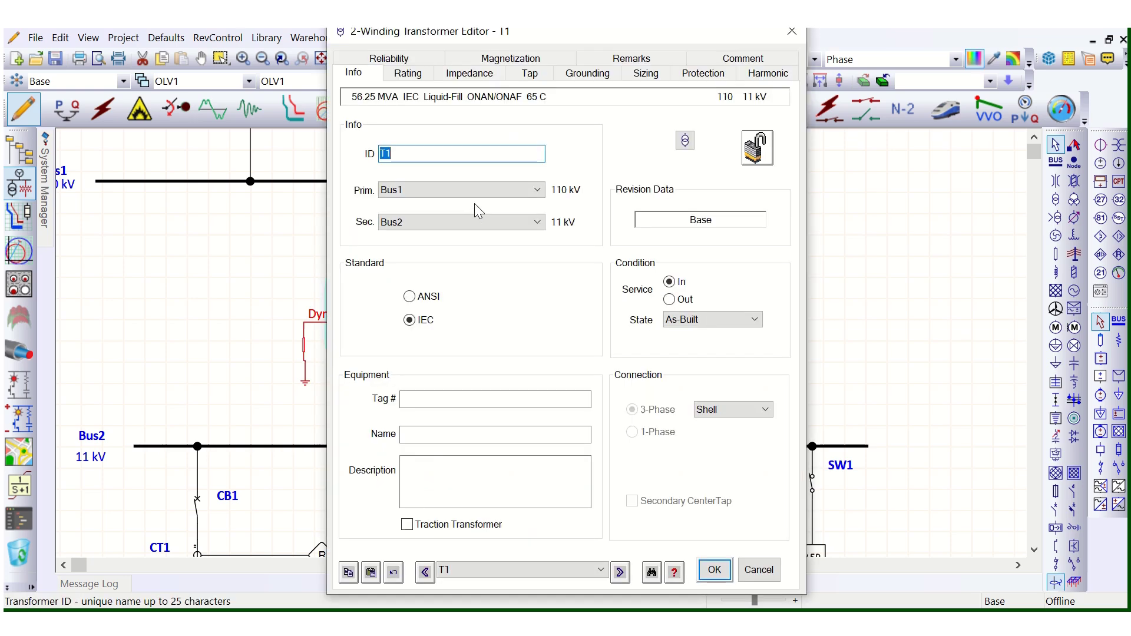
pyautogui.click(408, 73)
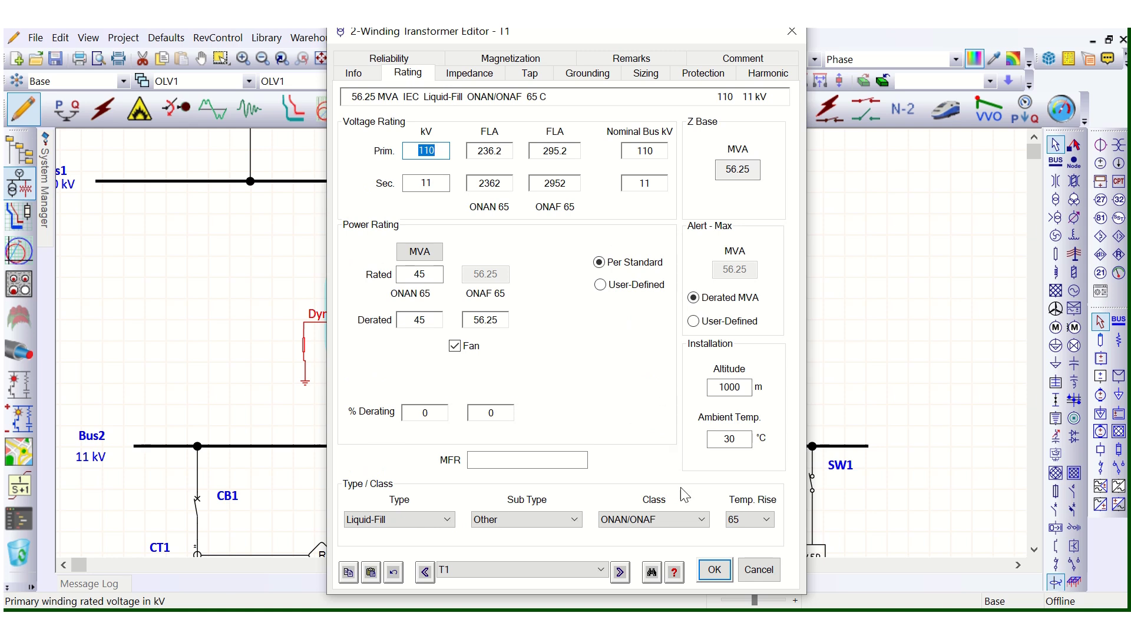
pyautogui.click(670, 519)
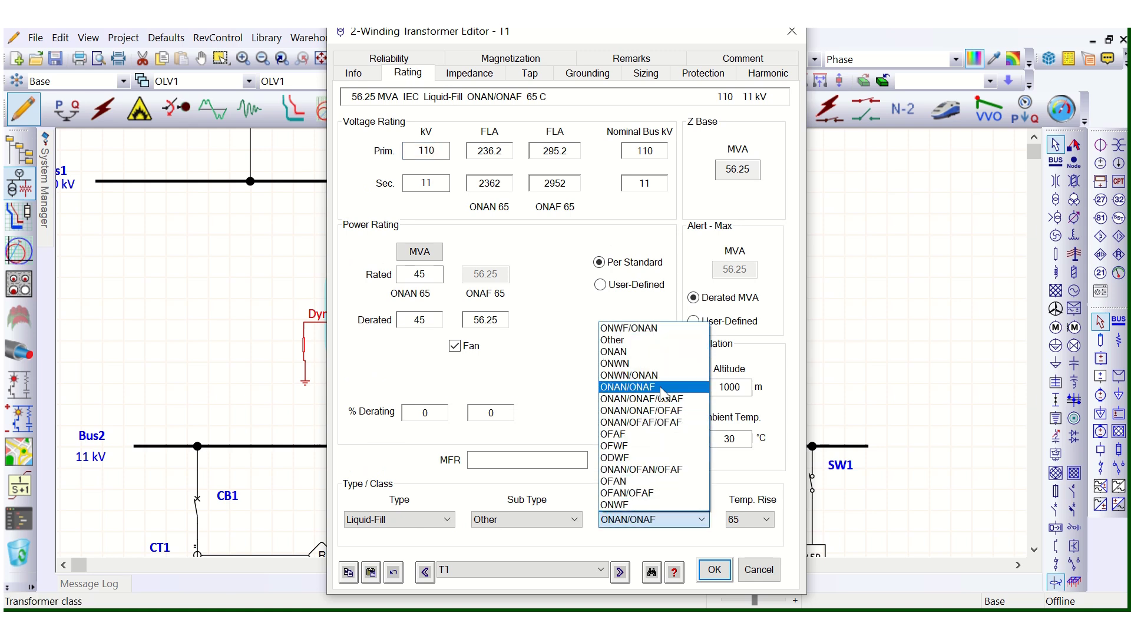
pyautogui.click(558, 345)
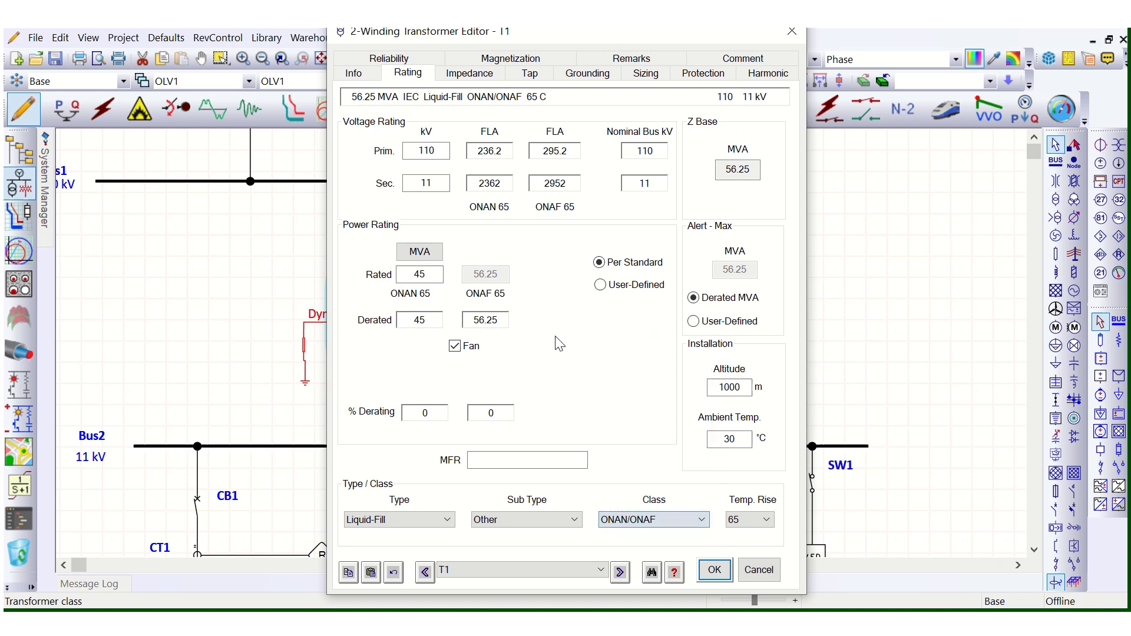
pyautogui.click(468, 73)
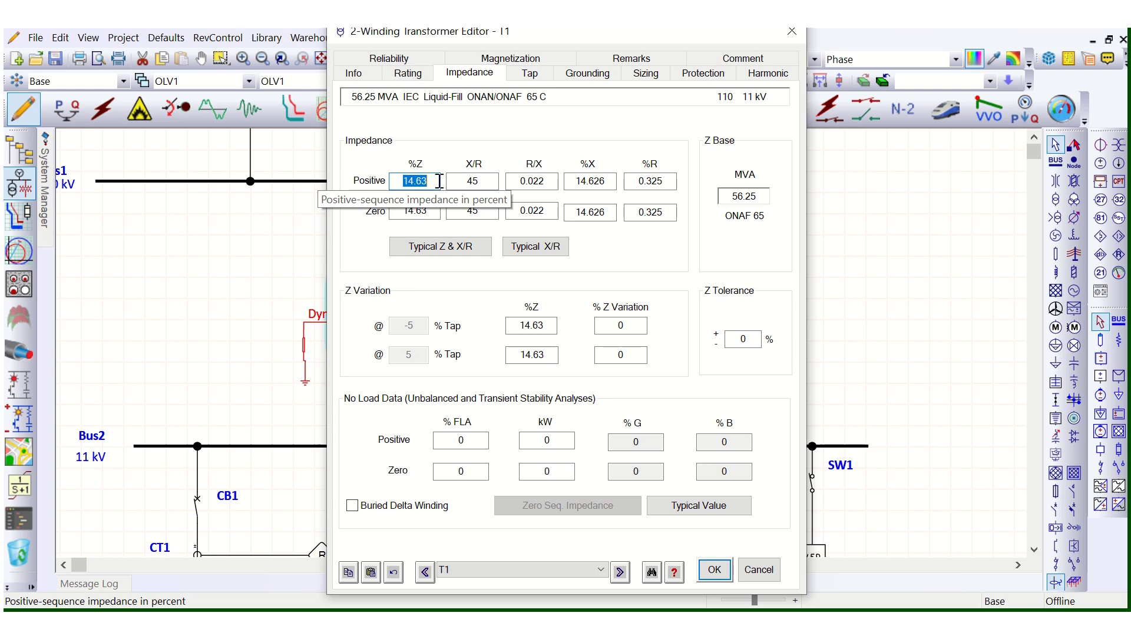
pyautogui.click(713, 571)
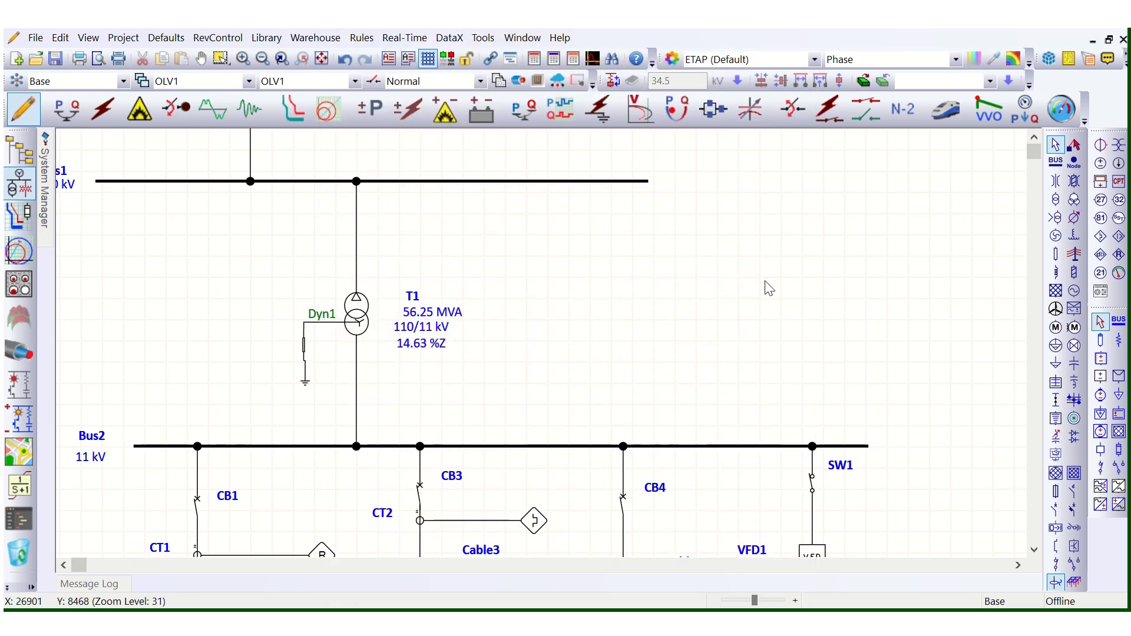
pyautogui.scroll(-4, 712, 422)
pyautogui.scroll(-1, 732, 437)
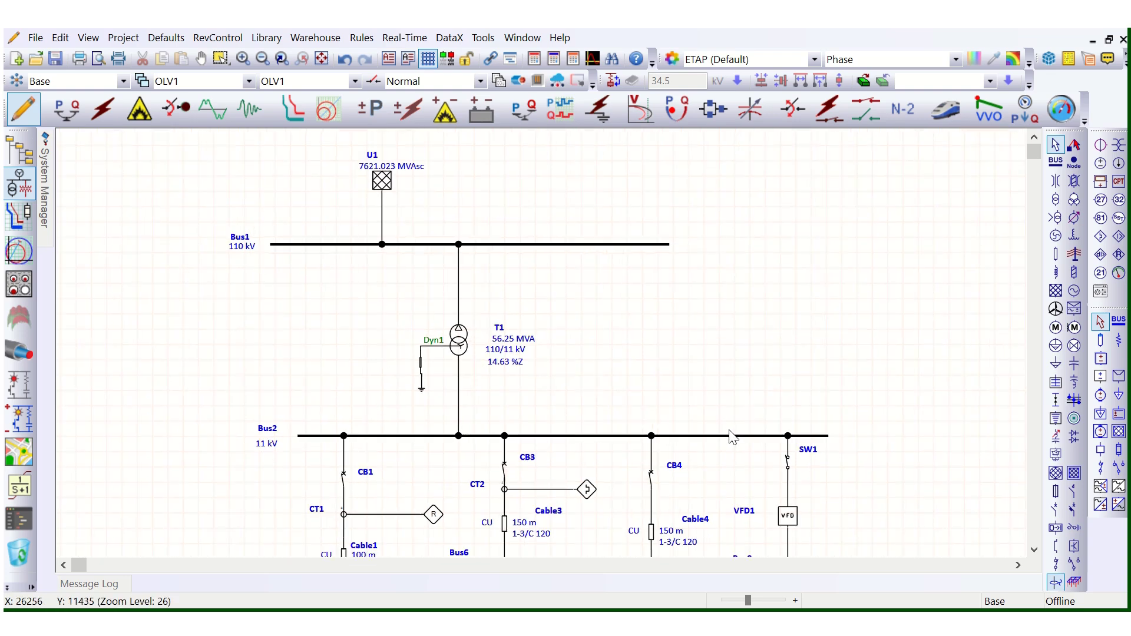
pyautogui.scroll(-1, 463, 391)
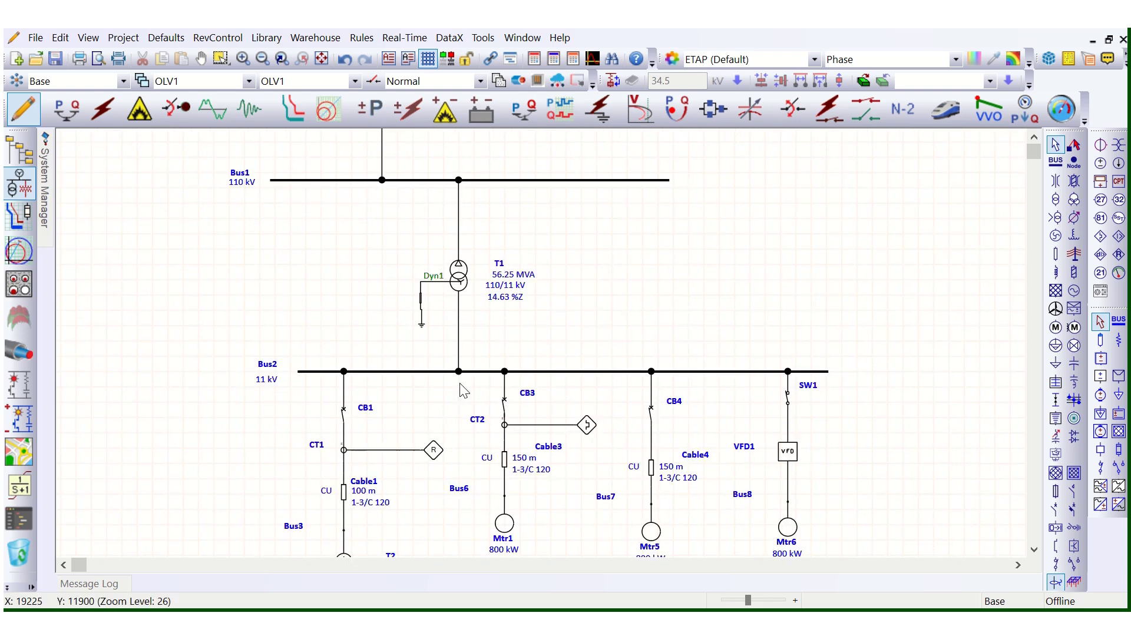
pyautogui.scroll(3, 448, 380)
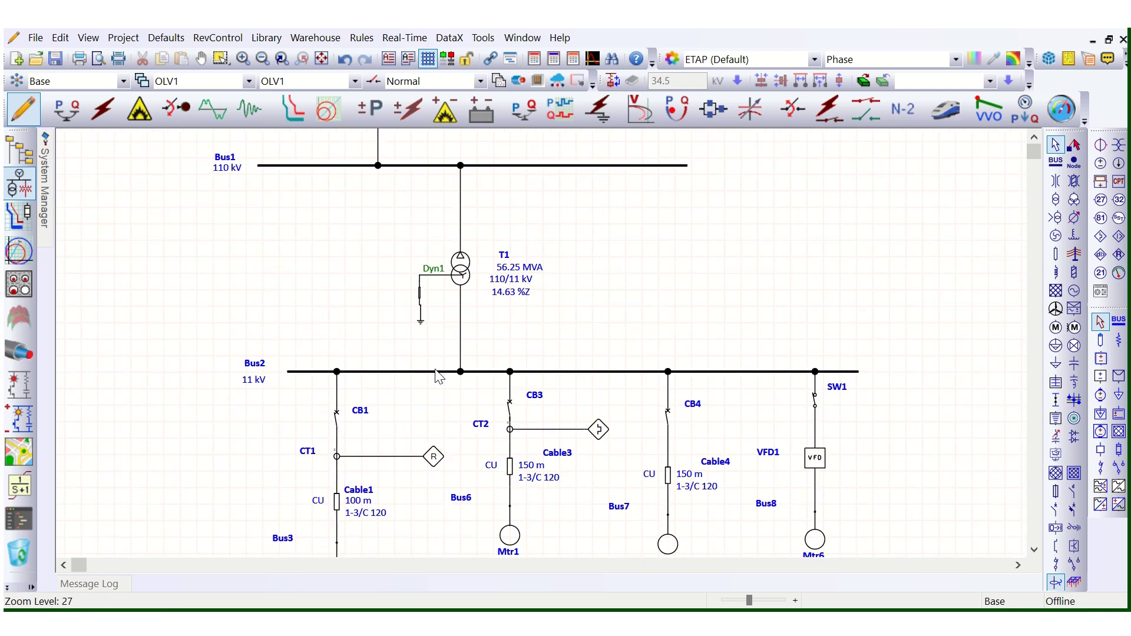
pyautogui.scroll(-1, 439, 377)
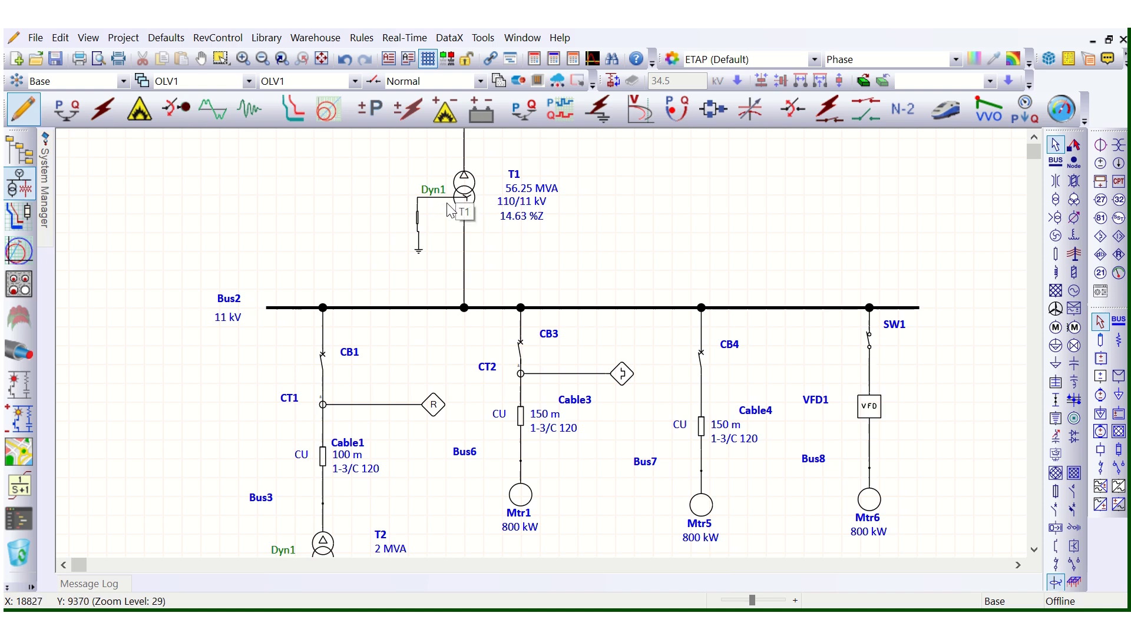
pyautogui.scroll(-2, 182, 170)
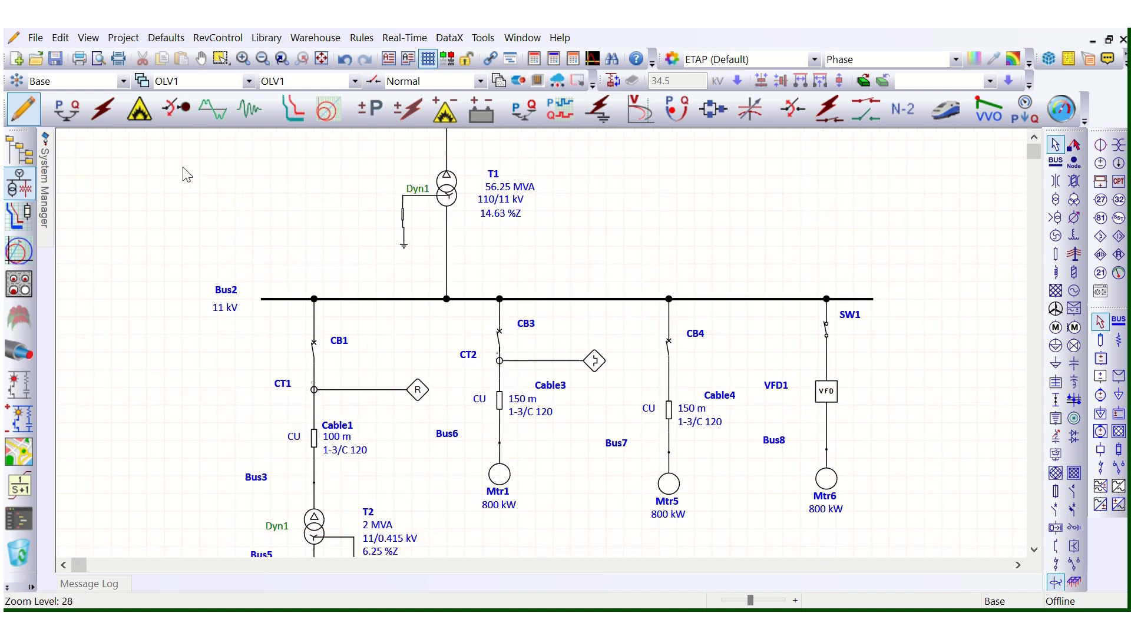